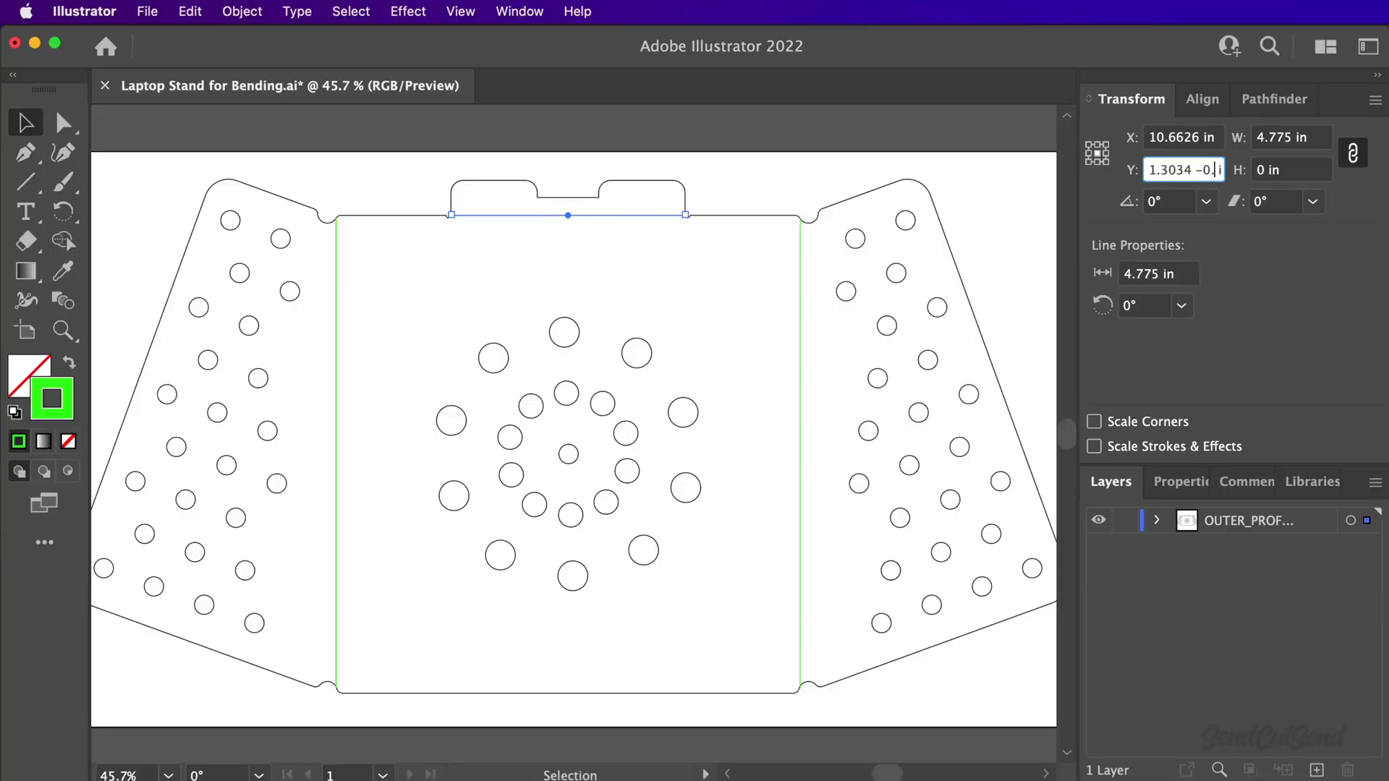
# - Raise the top bend line 0.13 in to Y 1.1734 in
pyautogui.press('Return')
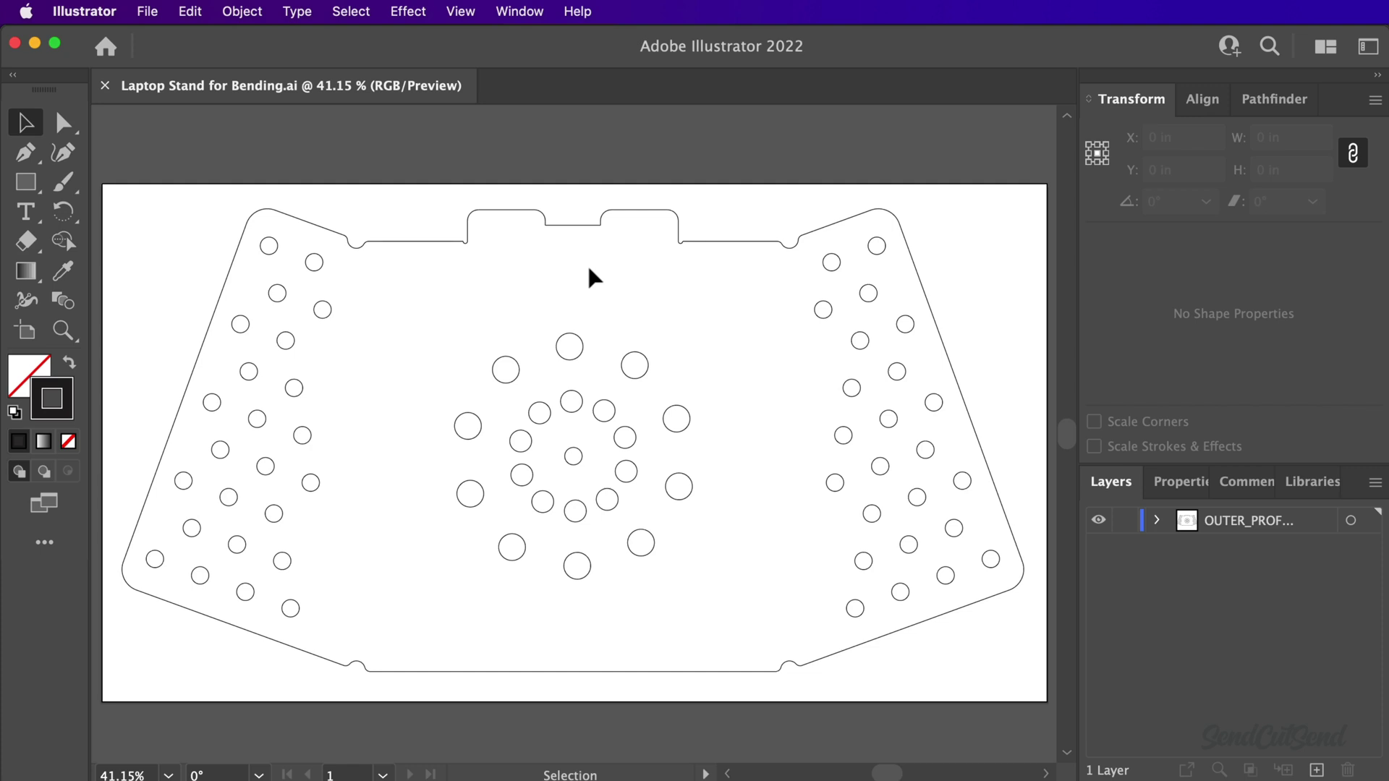
# - Zoom in on the left notch and open the shape-drawing tools flyout
pyautogui.scroll(5, 205, 245)
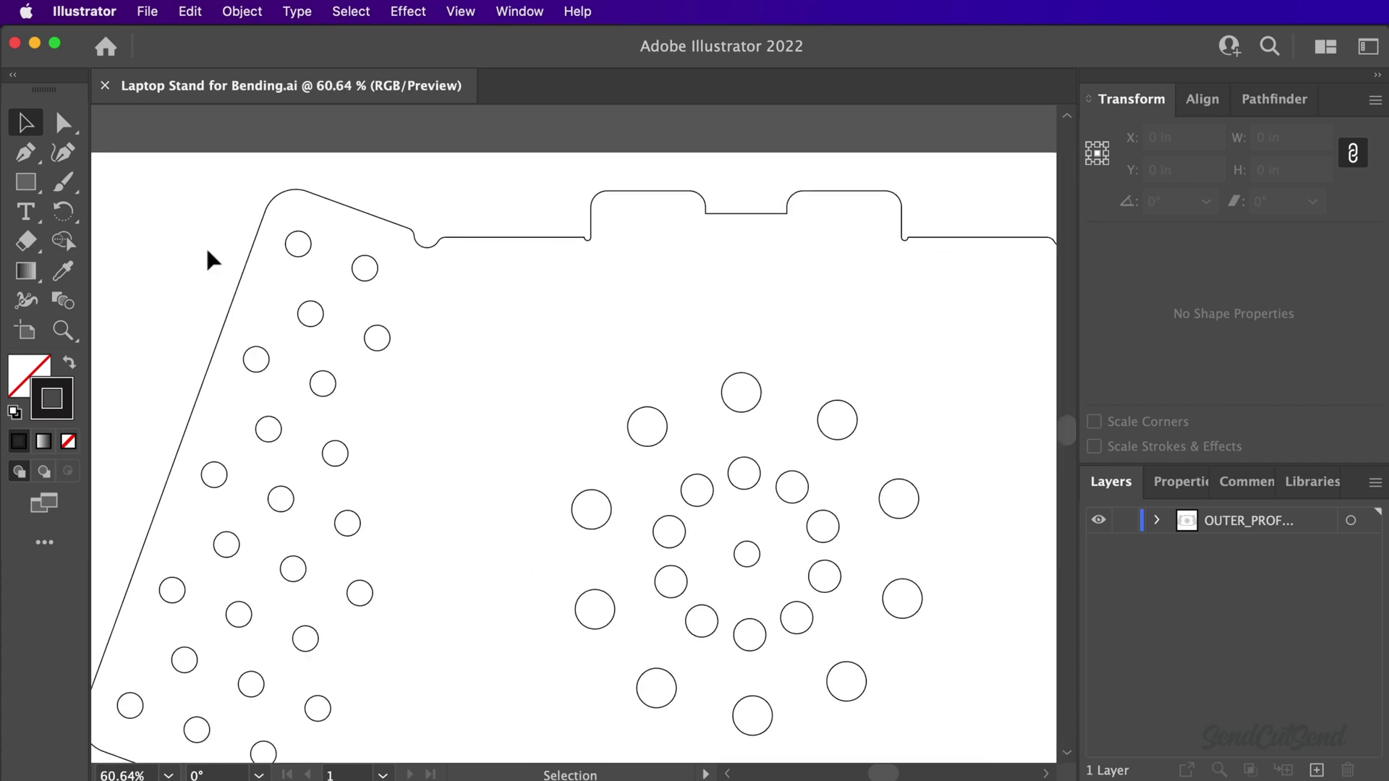
pyautogui.click(36, 189)
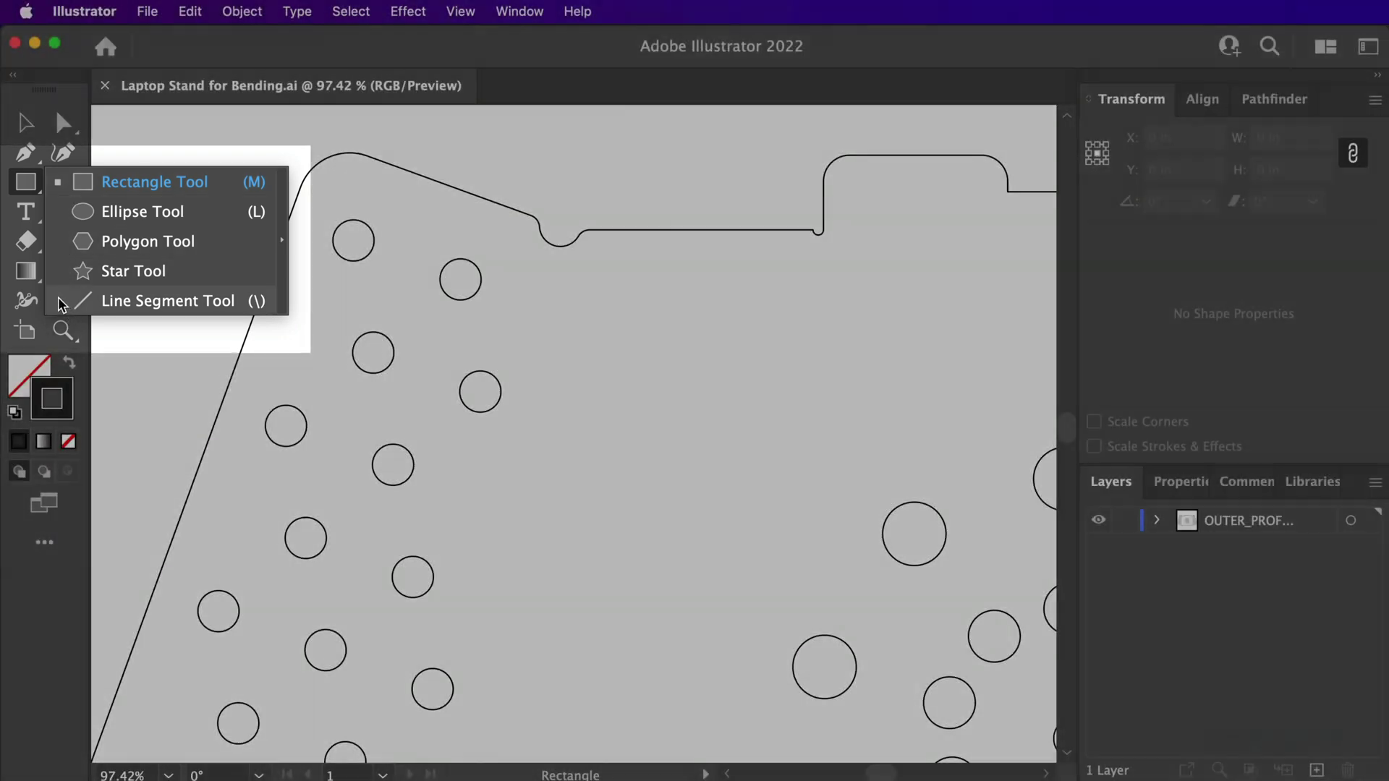
# - Draw a vertical line down from the left notch and a horizontal line under the top tab
pyautogui.click(59, 301)
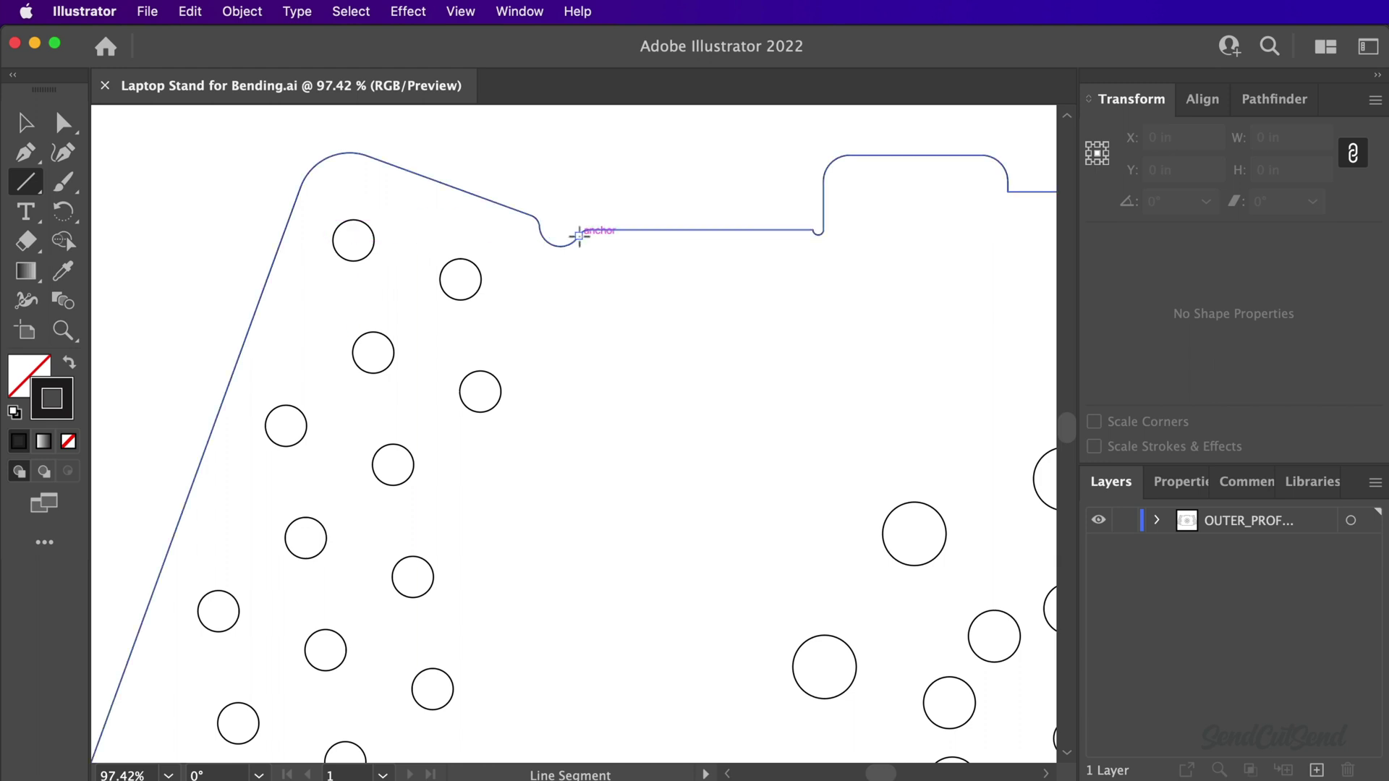
pyautogui.moveTo(579, 236); pyautogui.dragTo(578, 742)
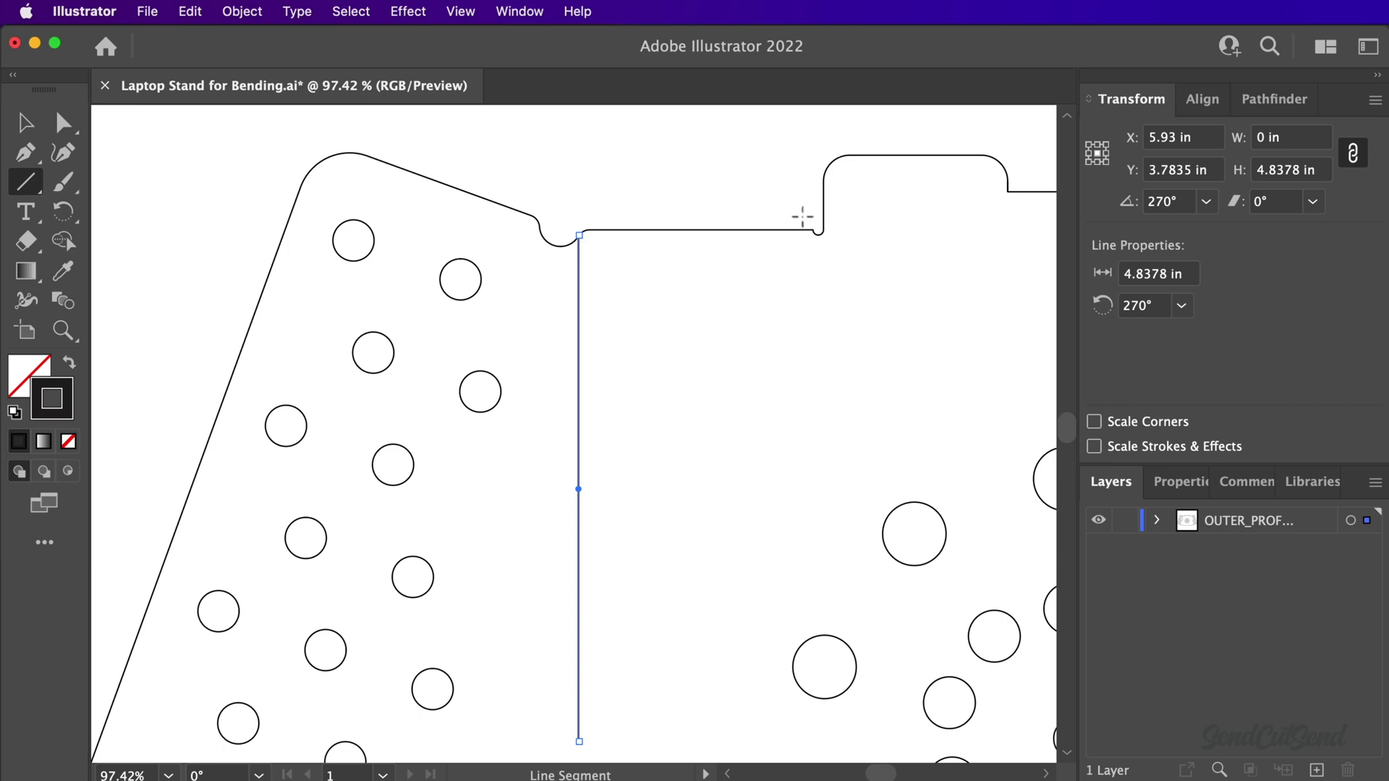
pyautogui.moveTo(814, 230); pyautogui.dragTo(784, 228)
# - Drag the vertical bend line's lower end down to the bottom notch
pyautogui.hscroll(-8, 661, 273)
pyautogui.scroll(-3, 661, 273)
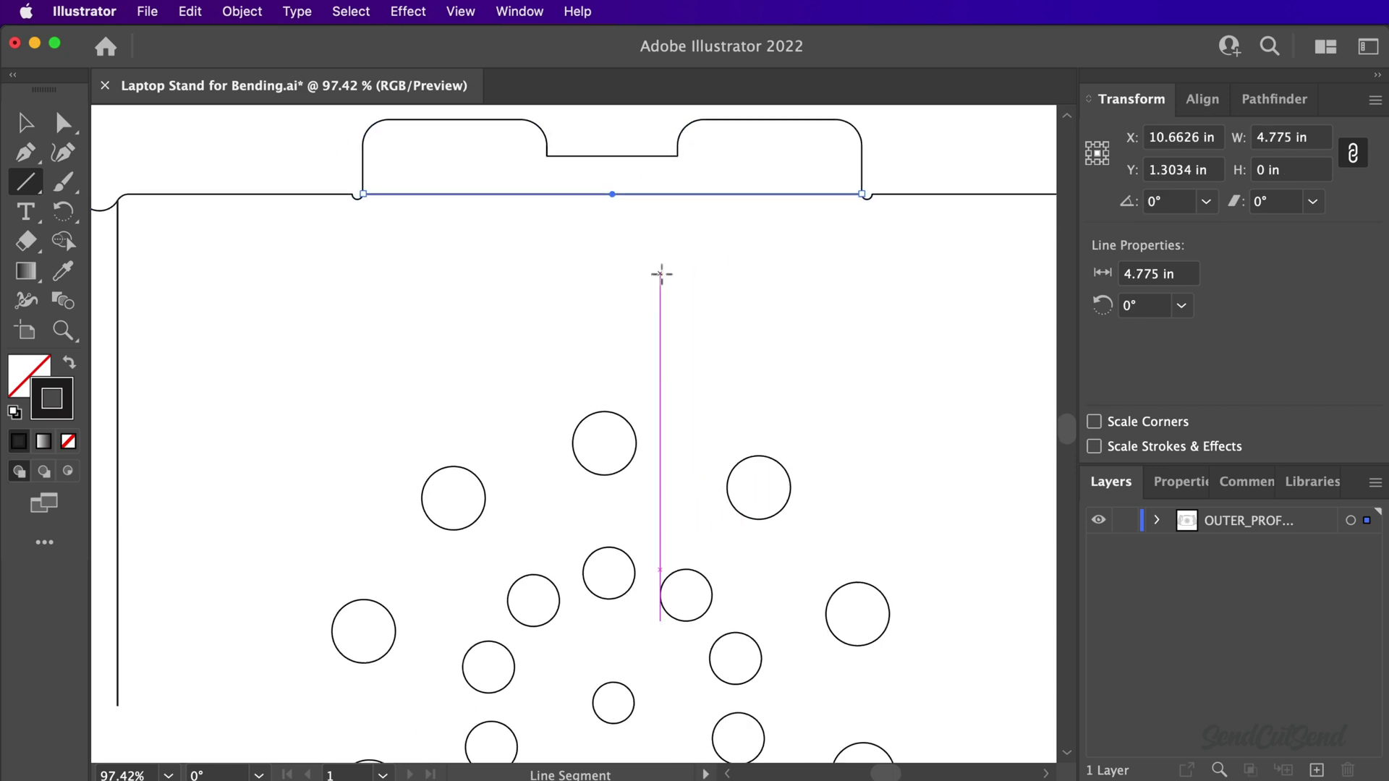
pyautogui.press('v')
pyautogui.scroll(-5, 473, 402)
pyautogui.hscroll(-2, 473, 402)
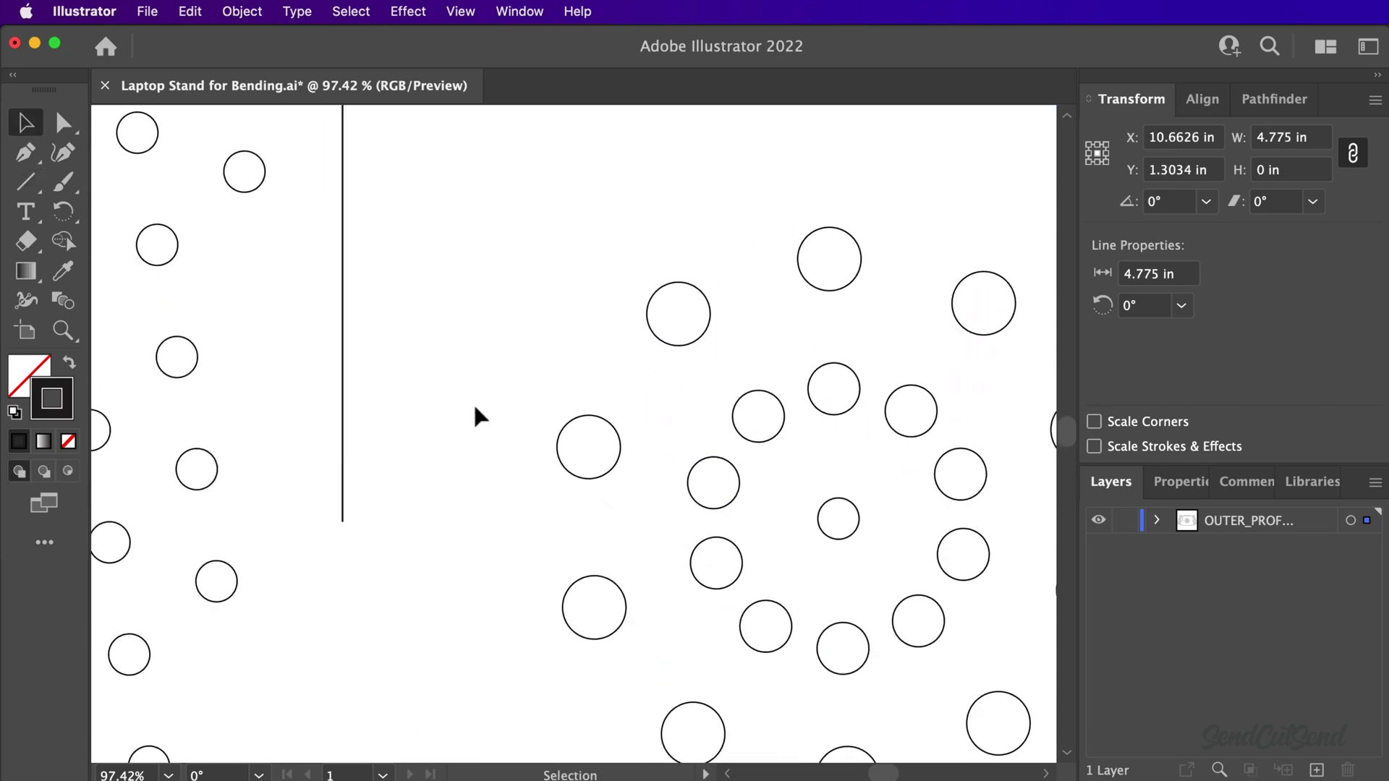
pyautogui.click(392, 365)
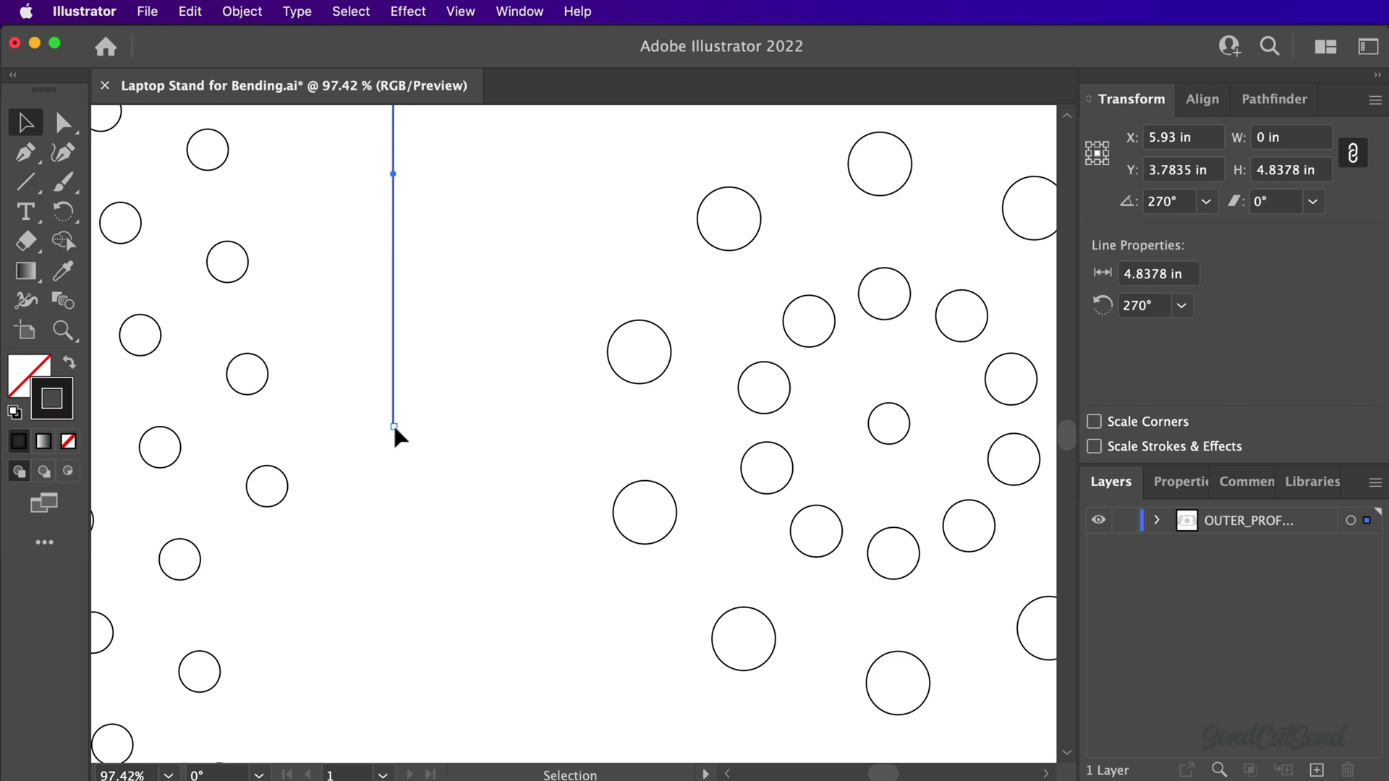
pyautogui.moveTo(393, 424); pyautogui.dragTo(395, 701)
# - Copy the left bend line across to the right notches as a 9.5962 in vertical line
pyautogui.click(422, 676)
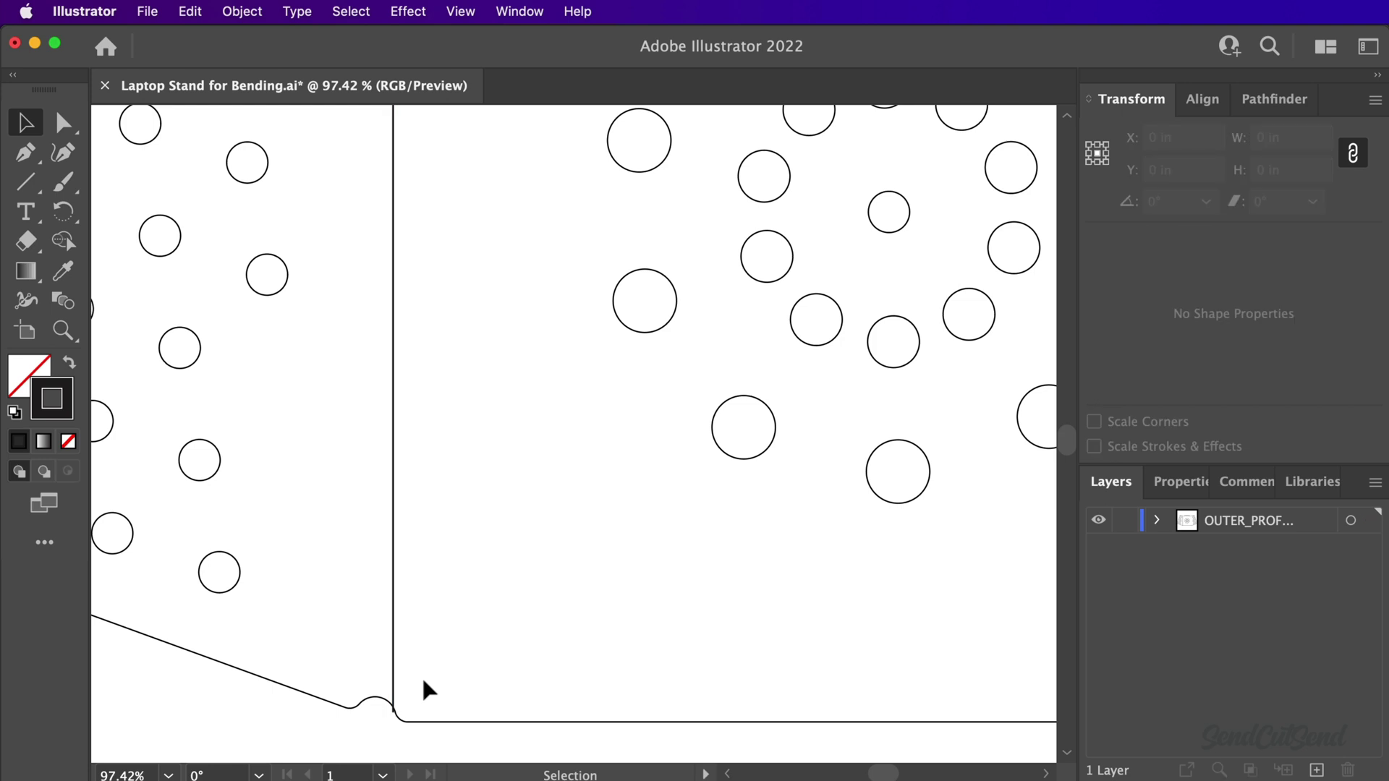
pyautogui.press('super+0')
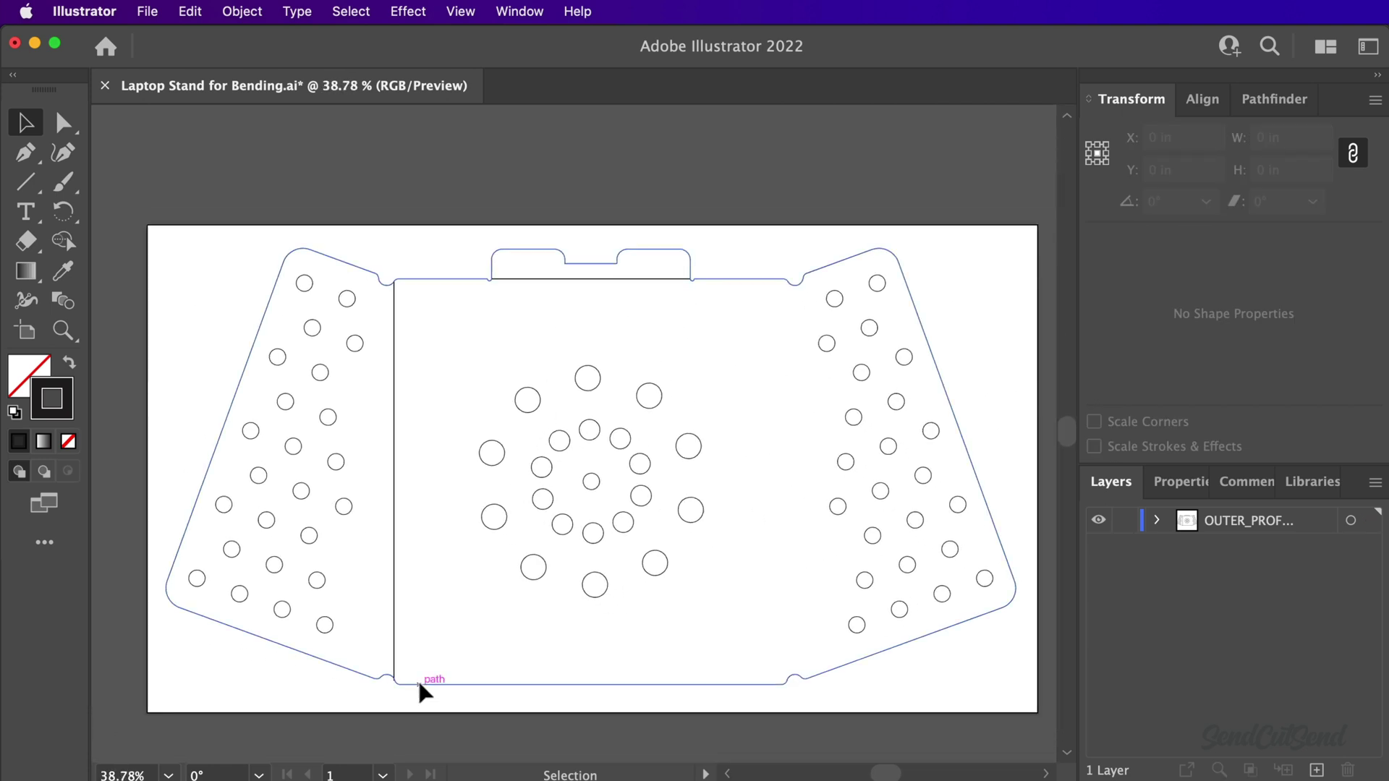
pyautogui.hscroll(1, 398, 505)
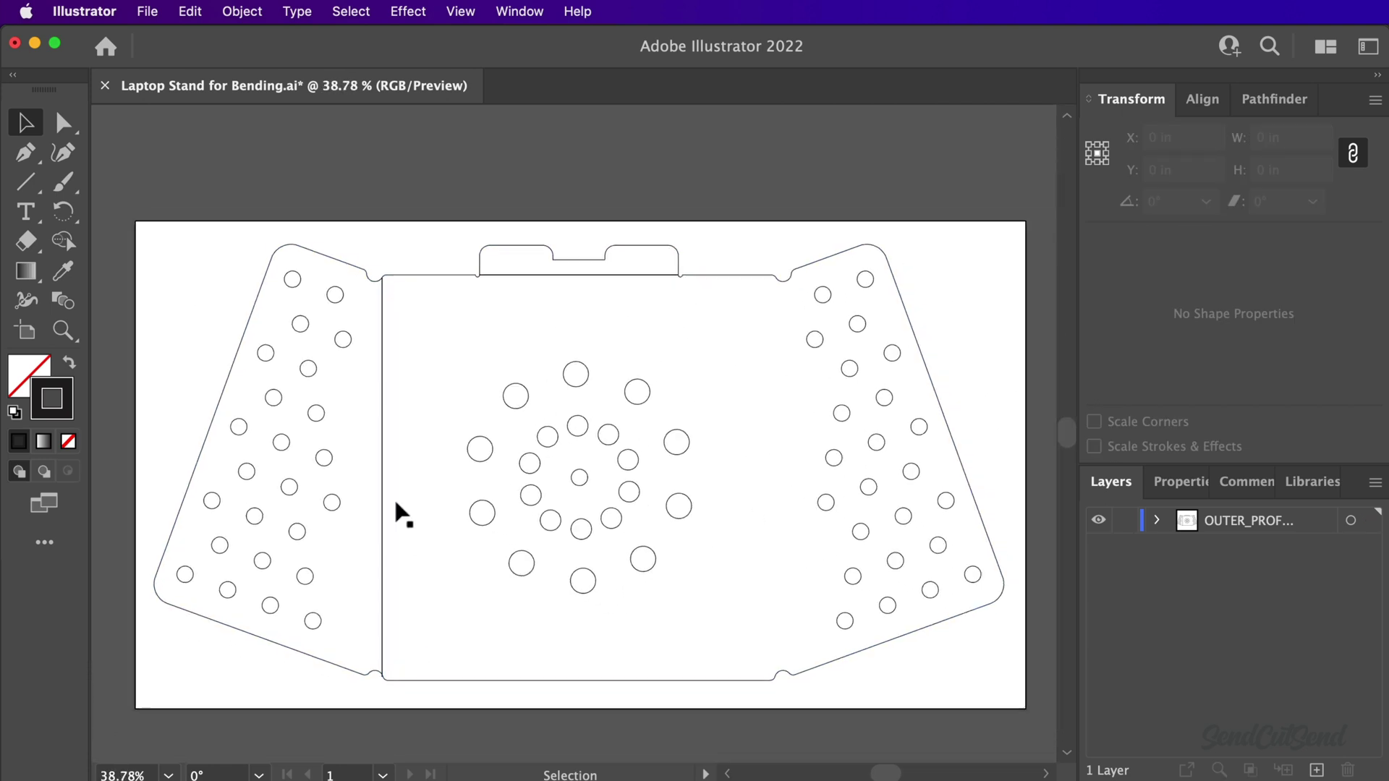
pyautogui.hscroll(2, 397, 505)
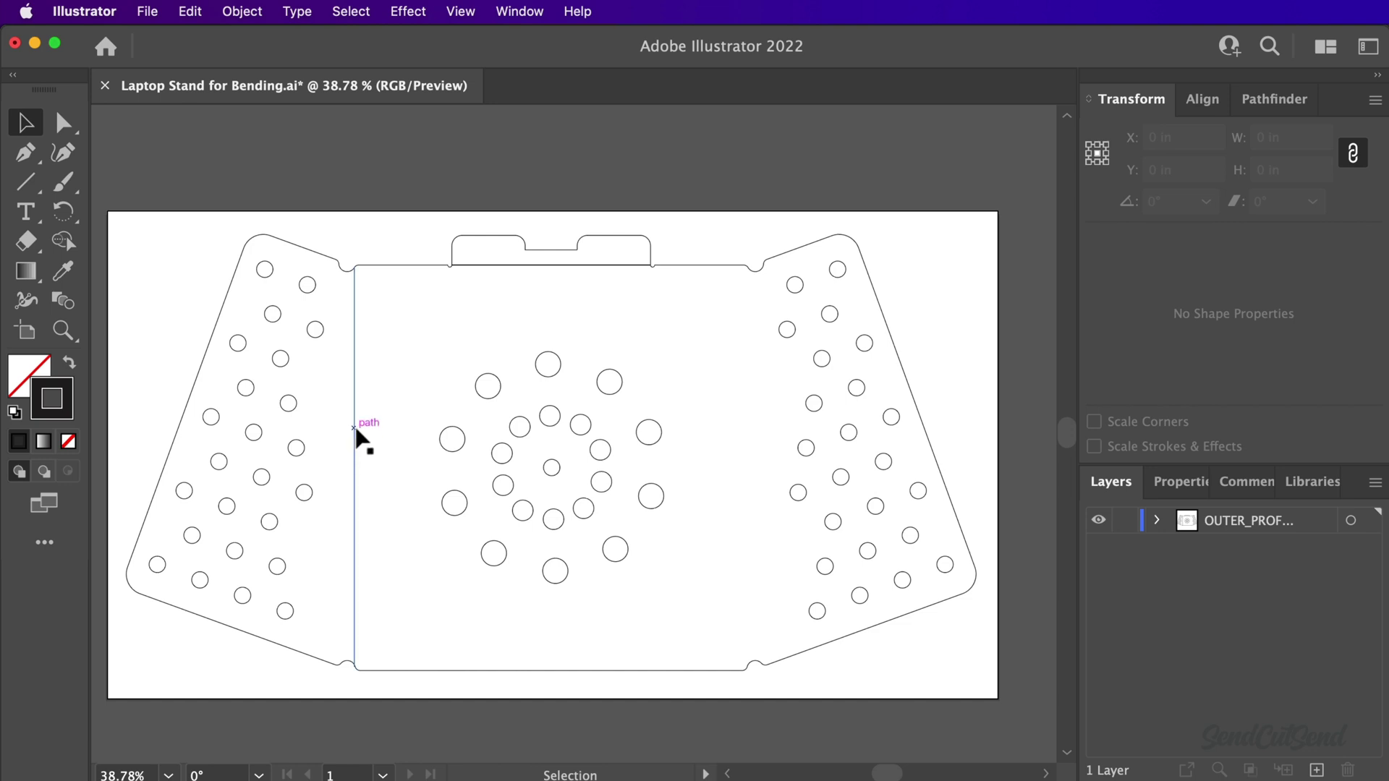
pyautogui.moveTo(355, 429); pyautogui.dragTo(748, 430)
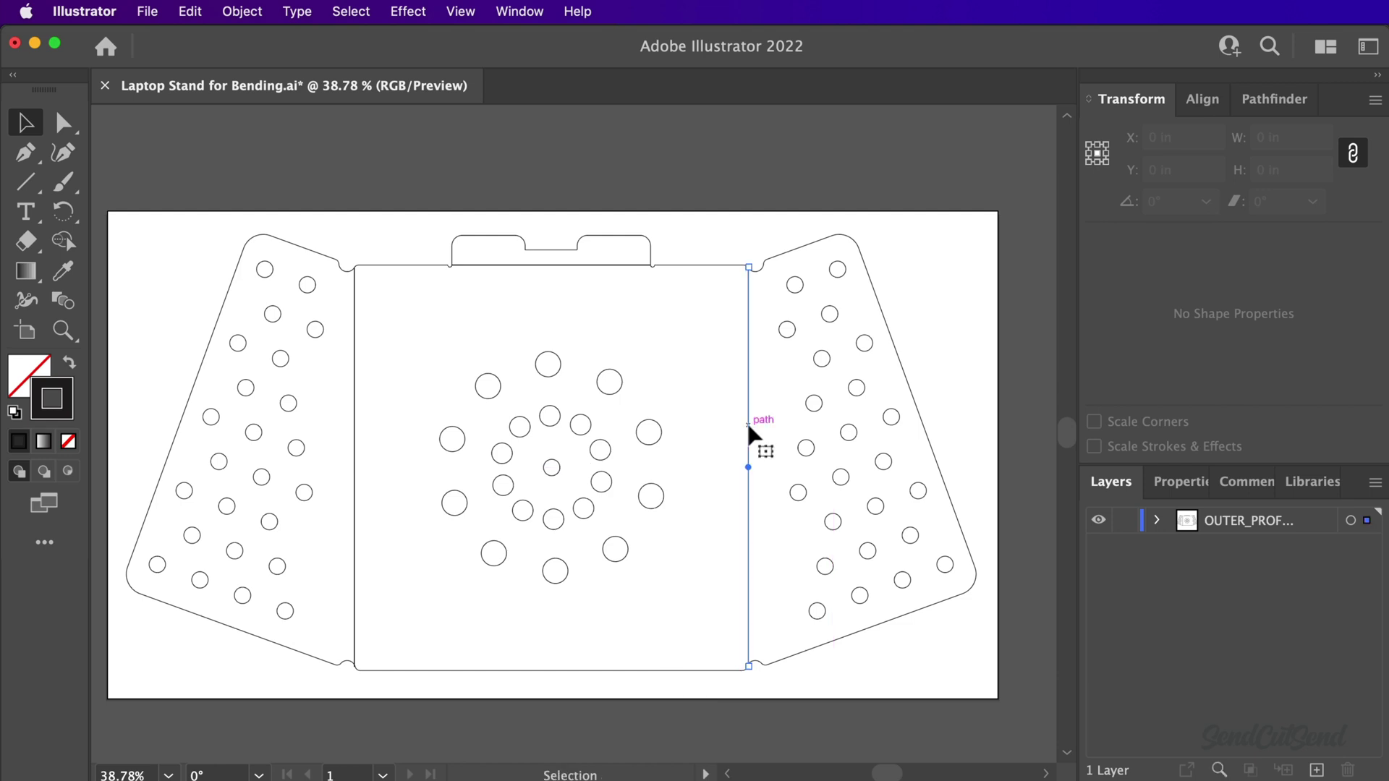
# - Select the right, left and top bend lines together
pyautogui.click(677, 568)
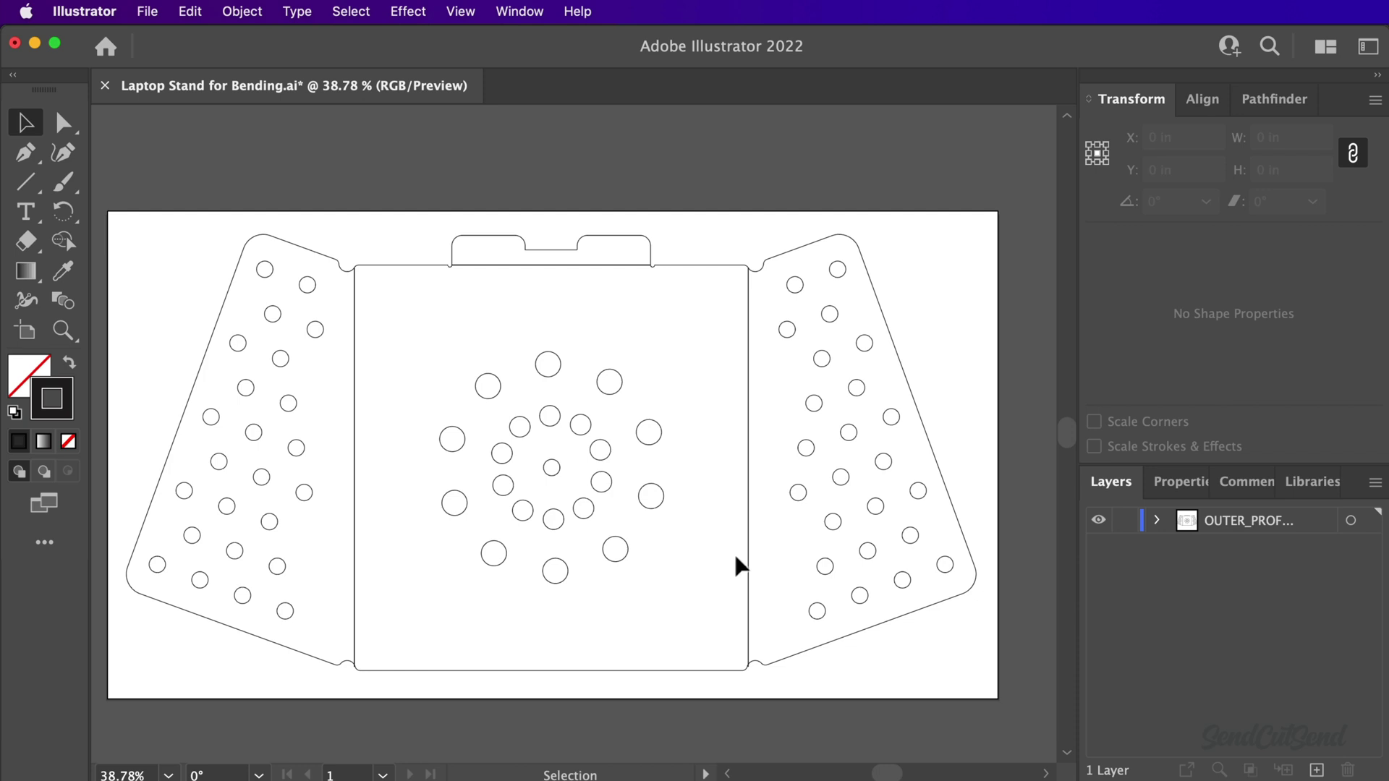
pyautogui.scroll(2, 721, 562)
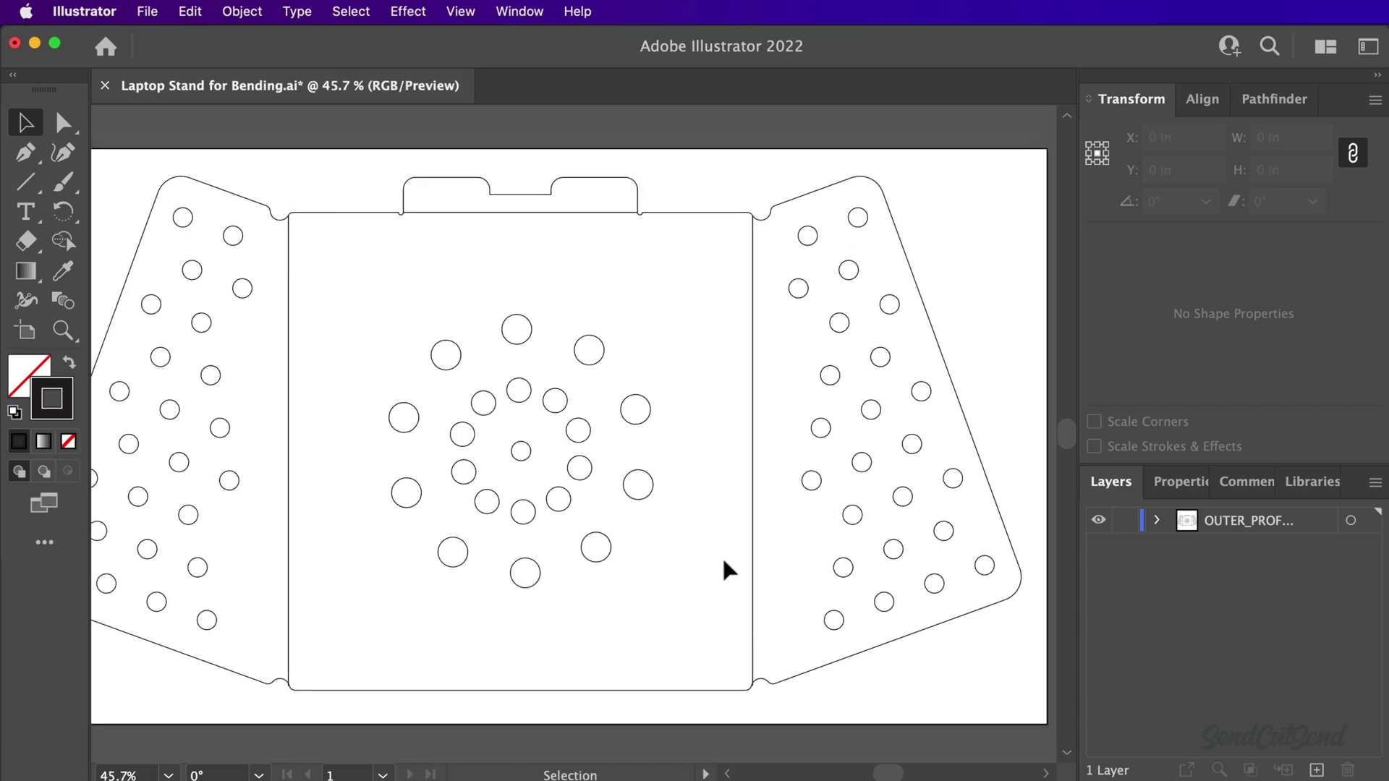
pyautogui.click(754, 544)
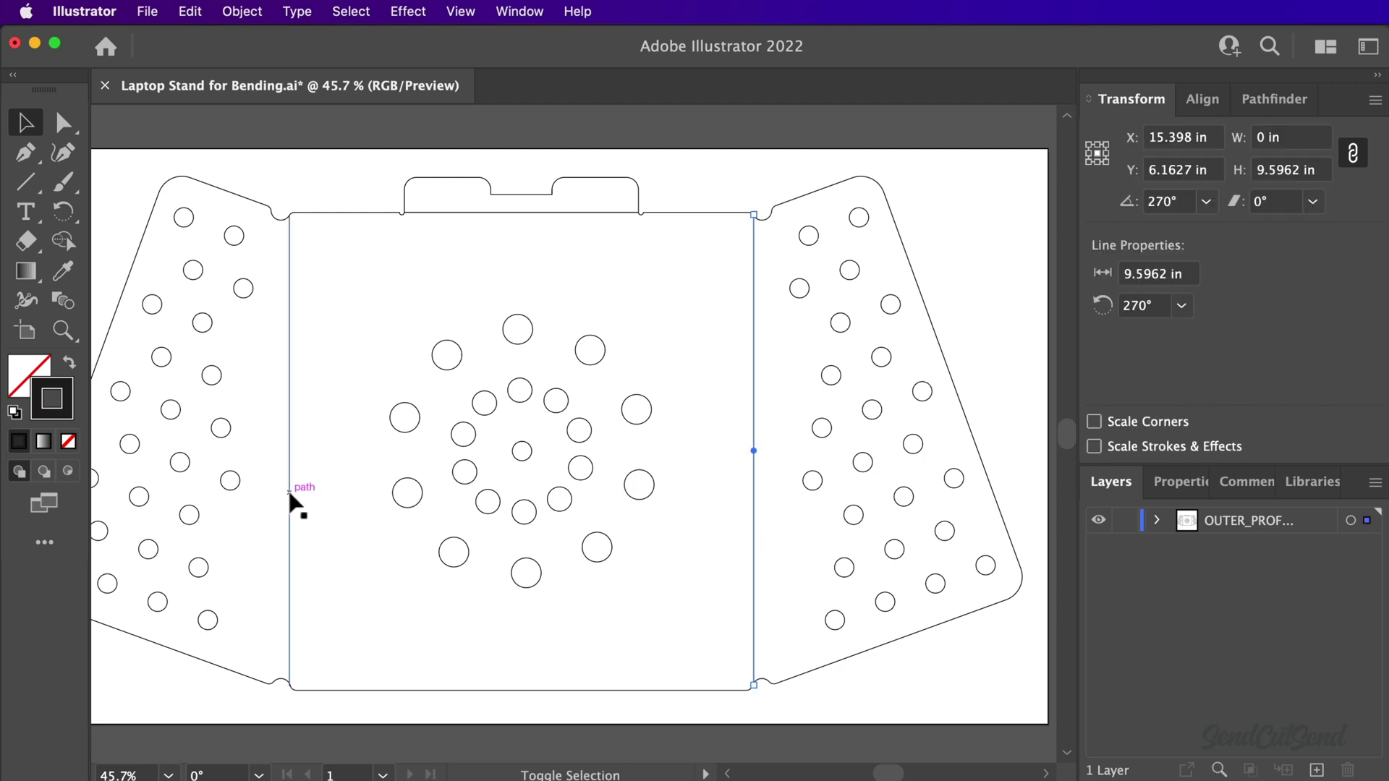
pyautogui.keyDown('shift'); pyautogui.click(290, 492); pyautogui.keyUp('shift')
pyautogui.keyDown('shift'); pyautogui.click(472, 214); pyautogui.keyUp('shift')
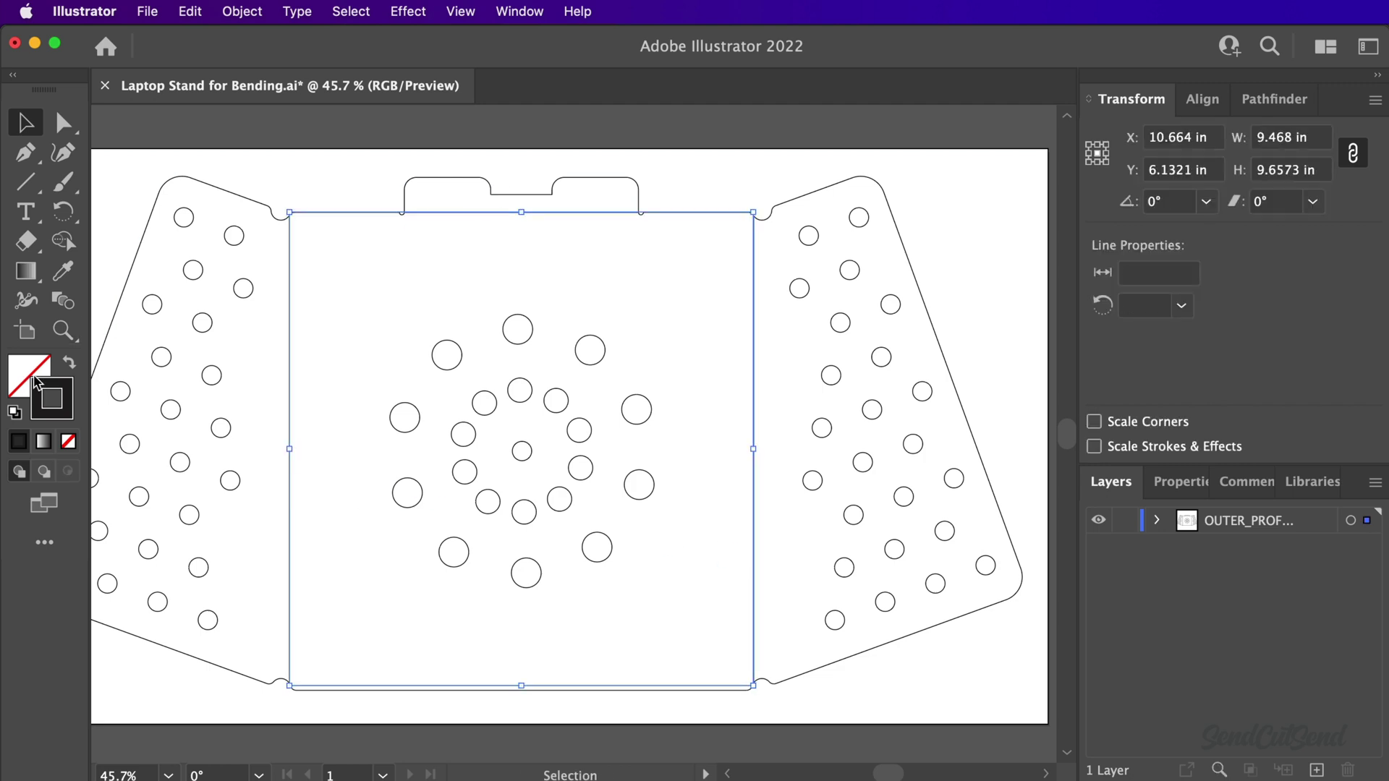
# - Give the selected bend lines a bright green stroke, 20ED0F
pyautogui.doubleClick(64, 389)
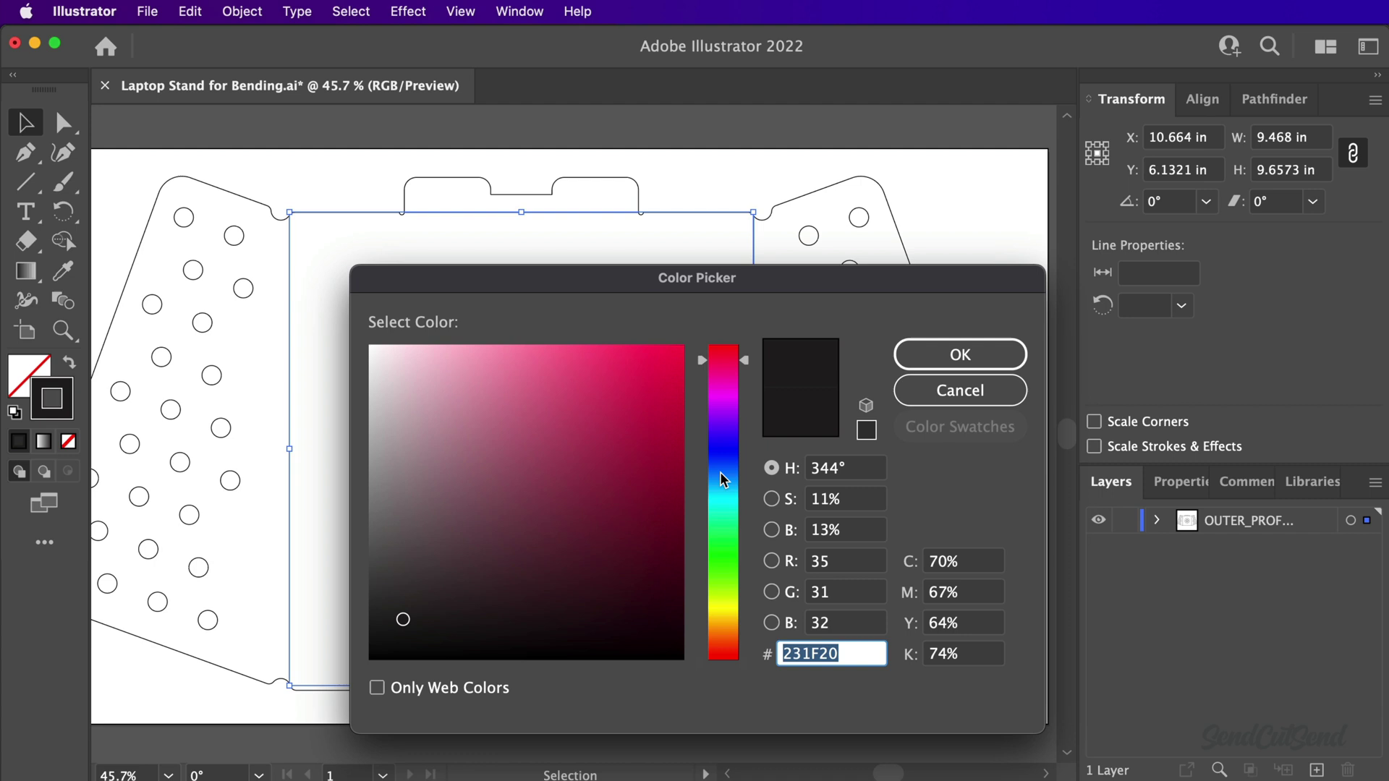
pyautogui.click(726, 559)
pyautogui.moveTo(649, 369)
pyautogui.mouseDown()
pyautogui.moveTo(685, 352)
pyautogui.moveTo(660, 366)
pyautogui.mouseUp()
pyautogui.click(974, 358)
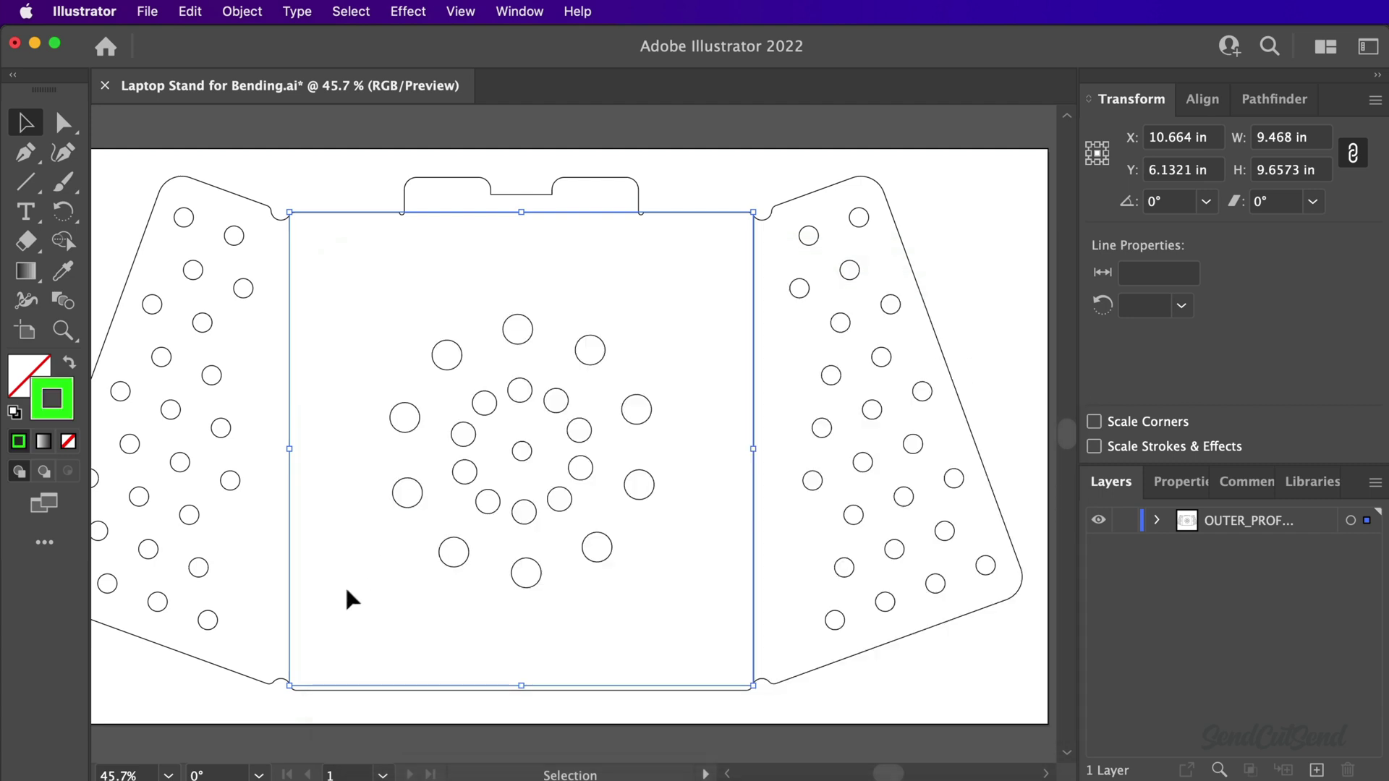
pyautogui.click(219, 696)
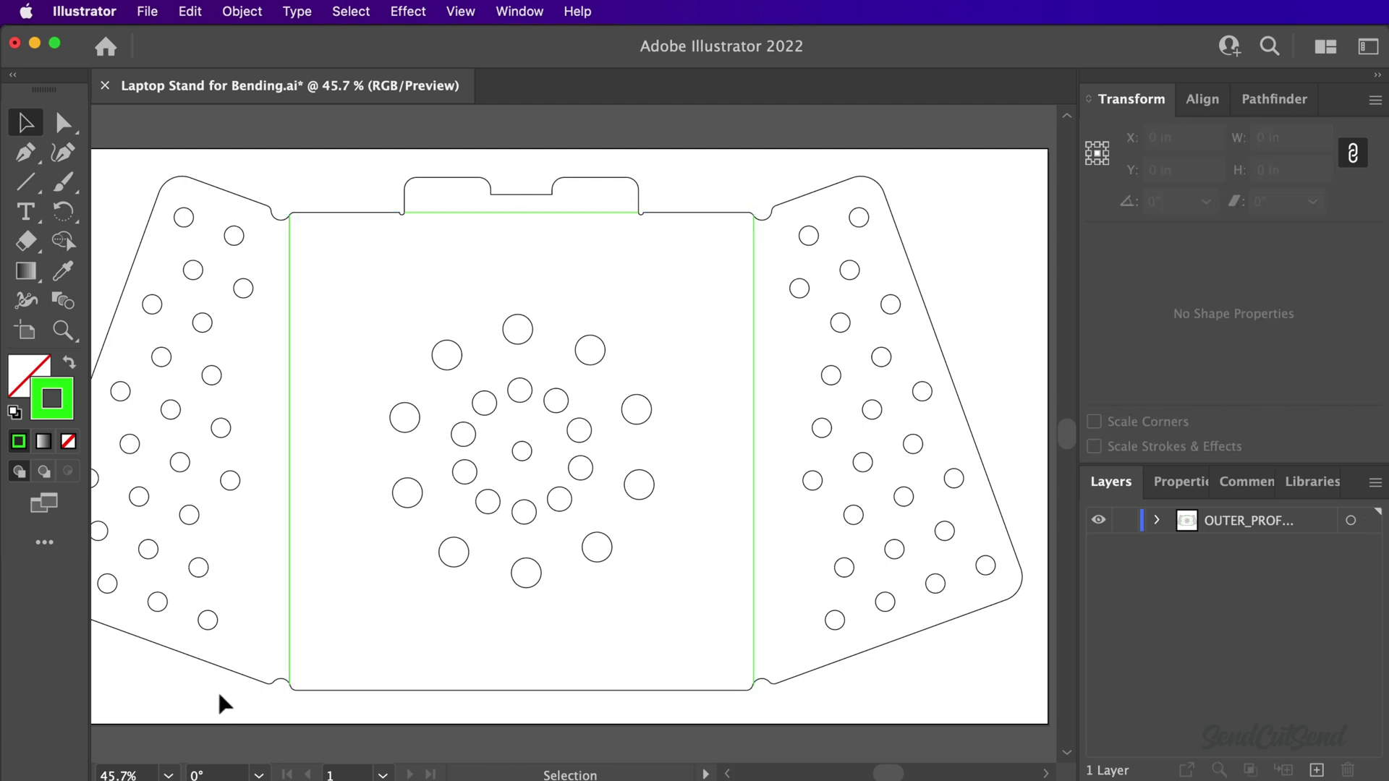
# - Set Bend 2's angle to 90 degrees in the Add bending dialog
pyautogui.hscroll(-5, 219, 696)
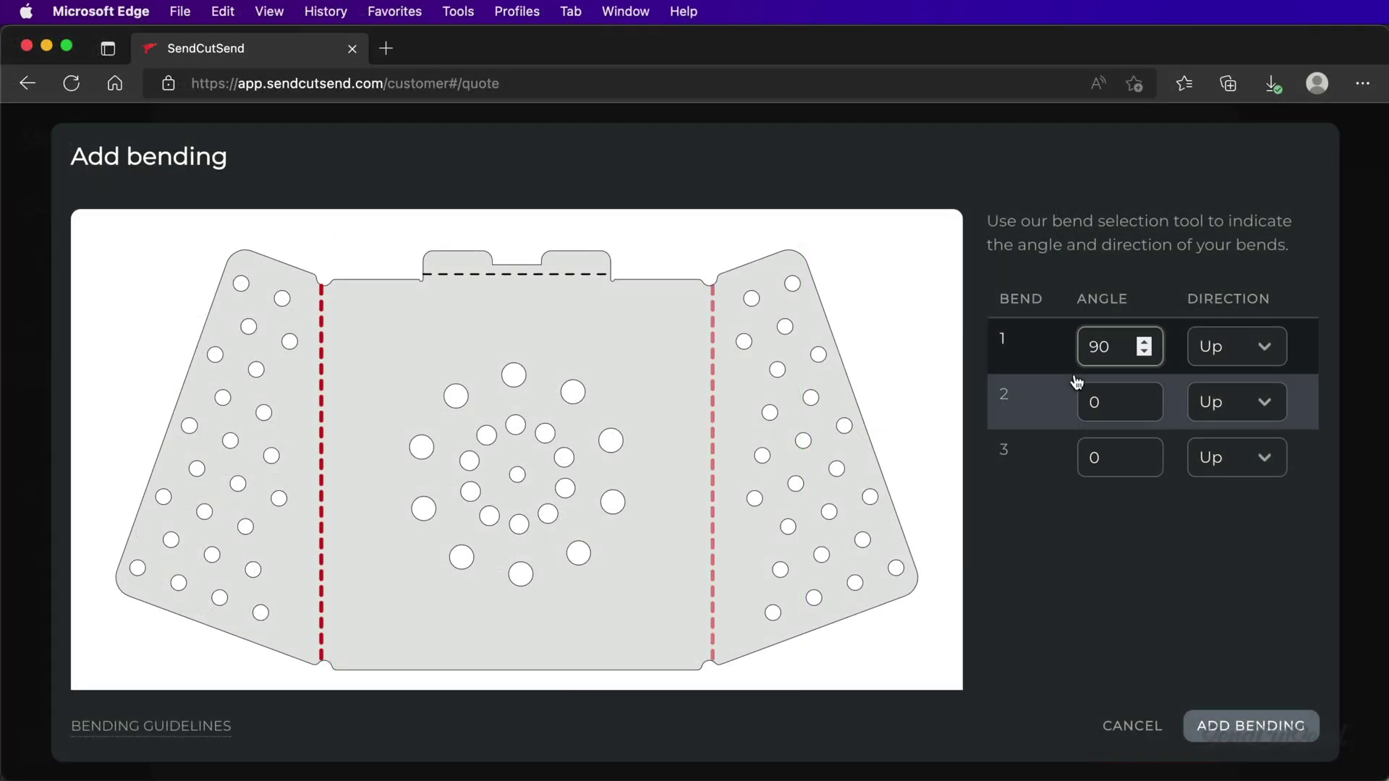
pyautogui.doubleClick(1096, 402)
pyautogui.write('9')
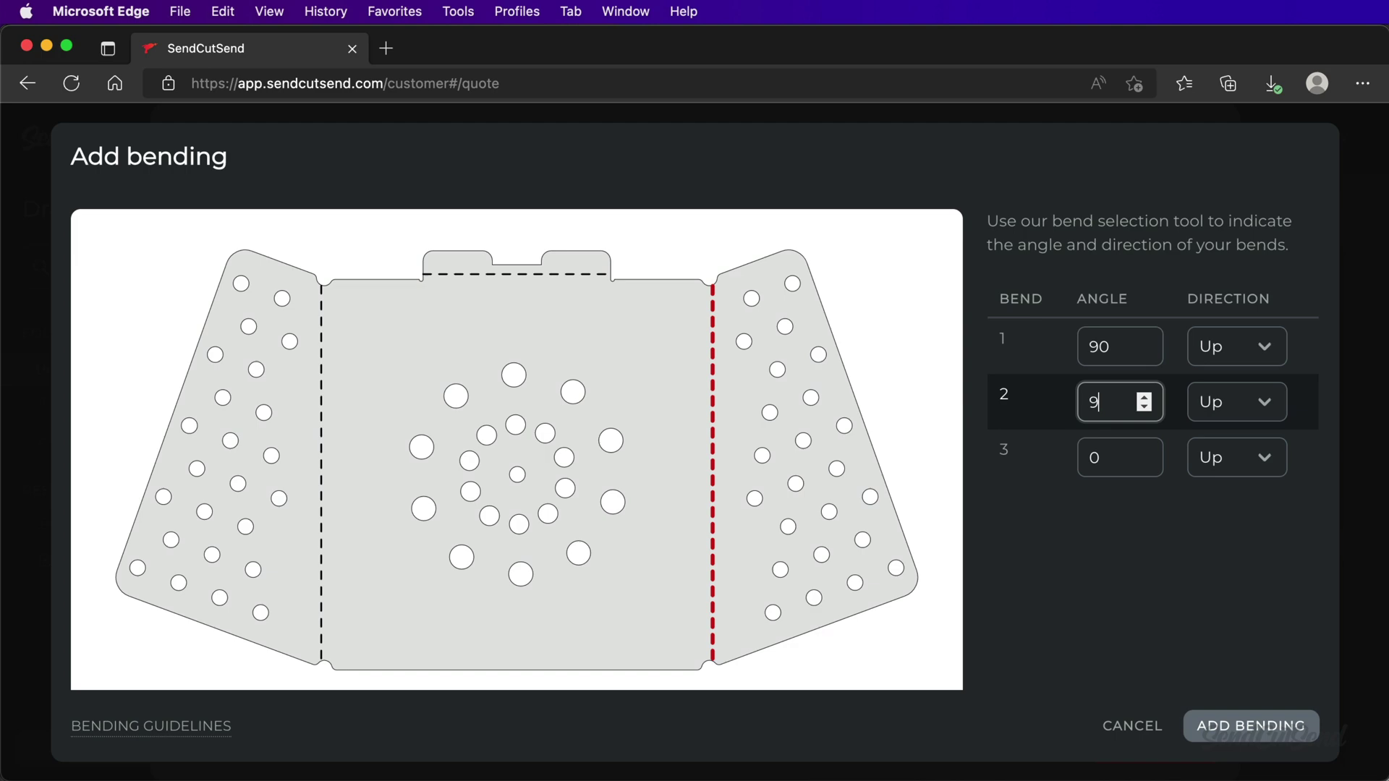
pyautogui.write('0')
pyautogui.doubleClick(1098, 456)
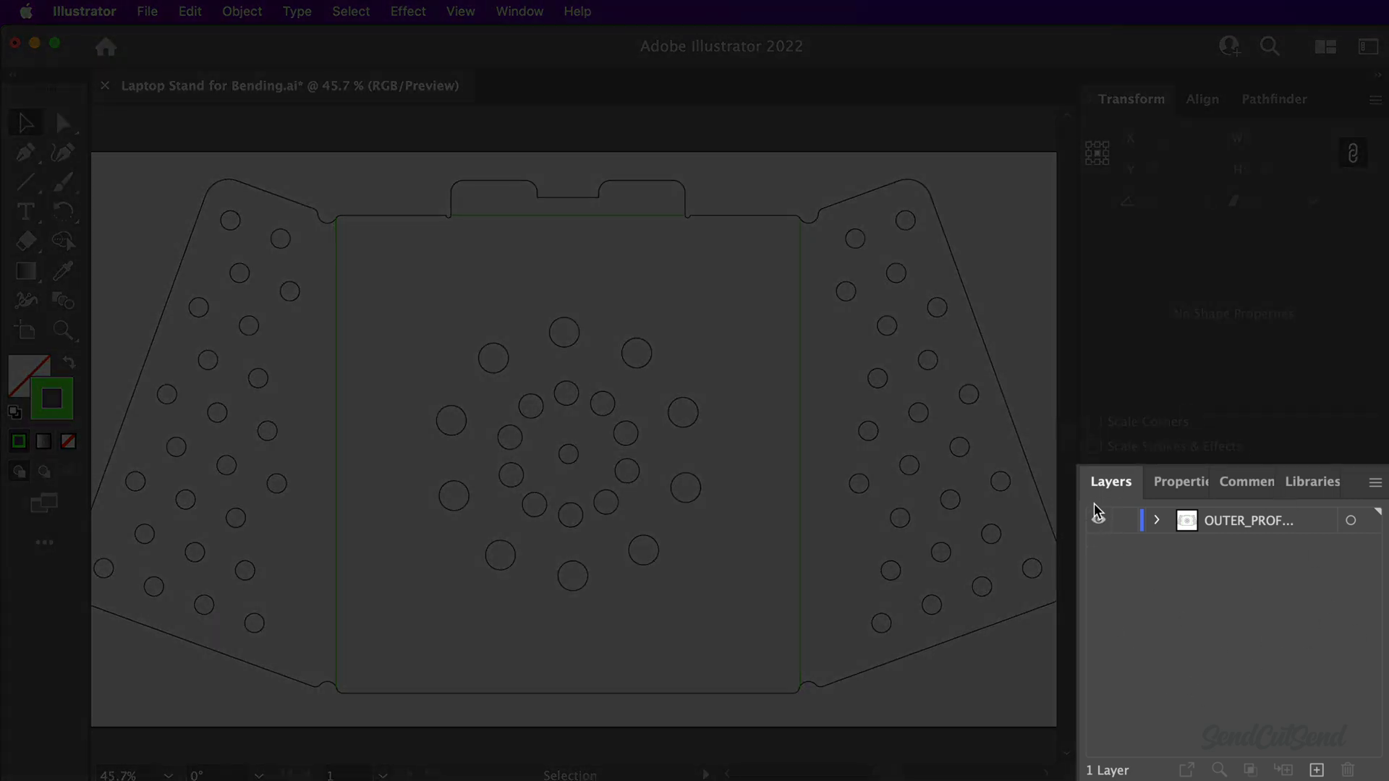
pyautogui.click(1156, 521)
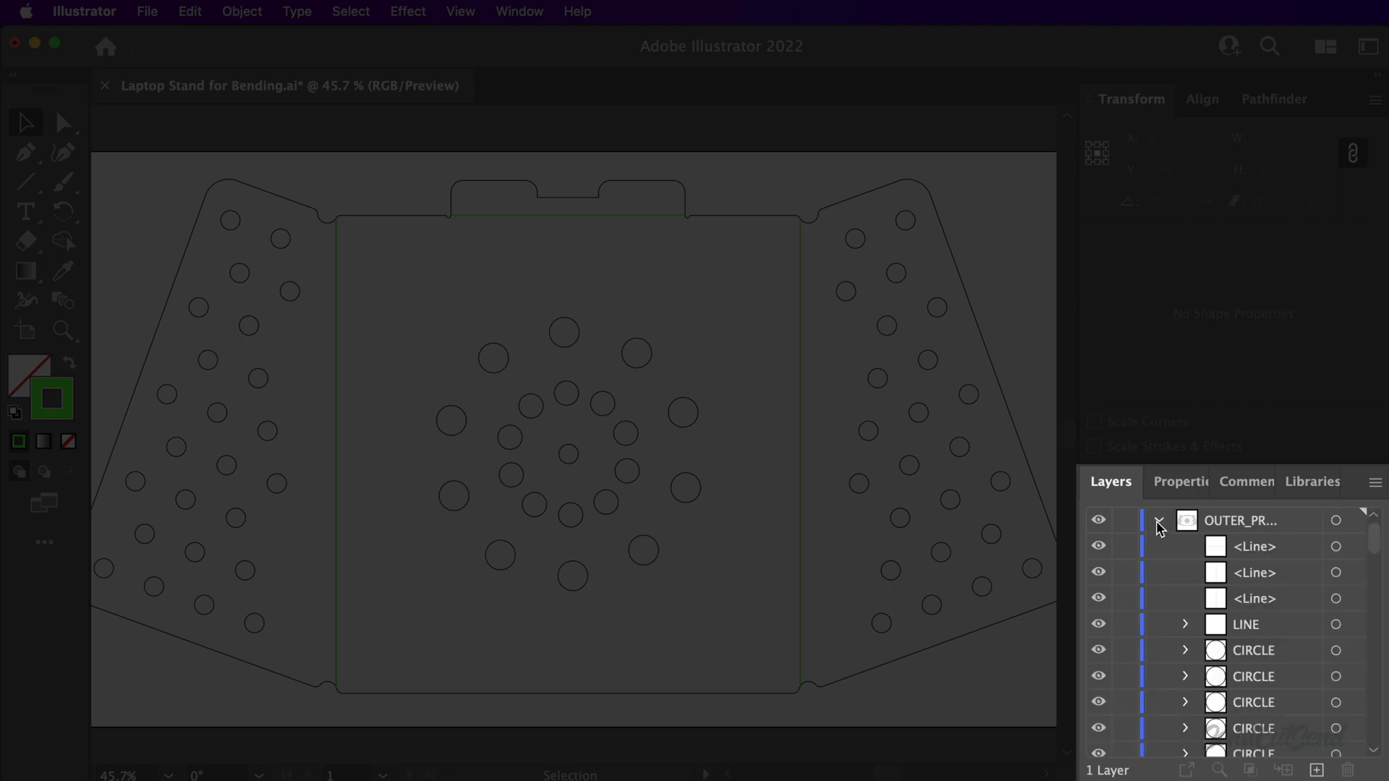
pyautogui.click(1156, 521)
pyautogui.click(1098, 522)
pyautogui.click(1097, 522)
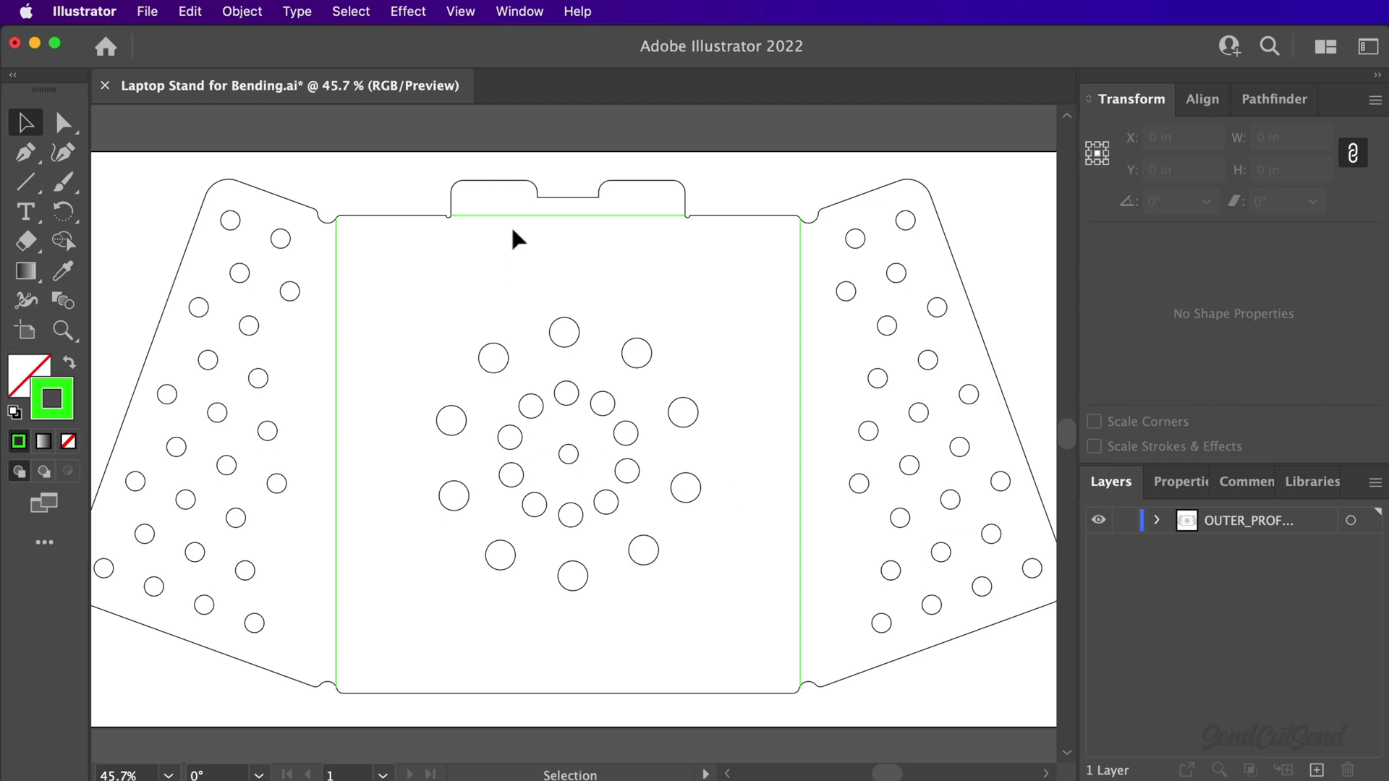
# - Move the top bend line to Y 1.1734 in by subtracting 0.13 from its Y value
pyautogui.click(571, 216)
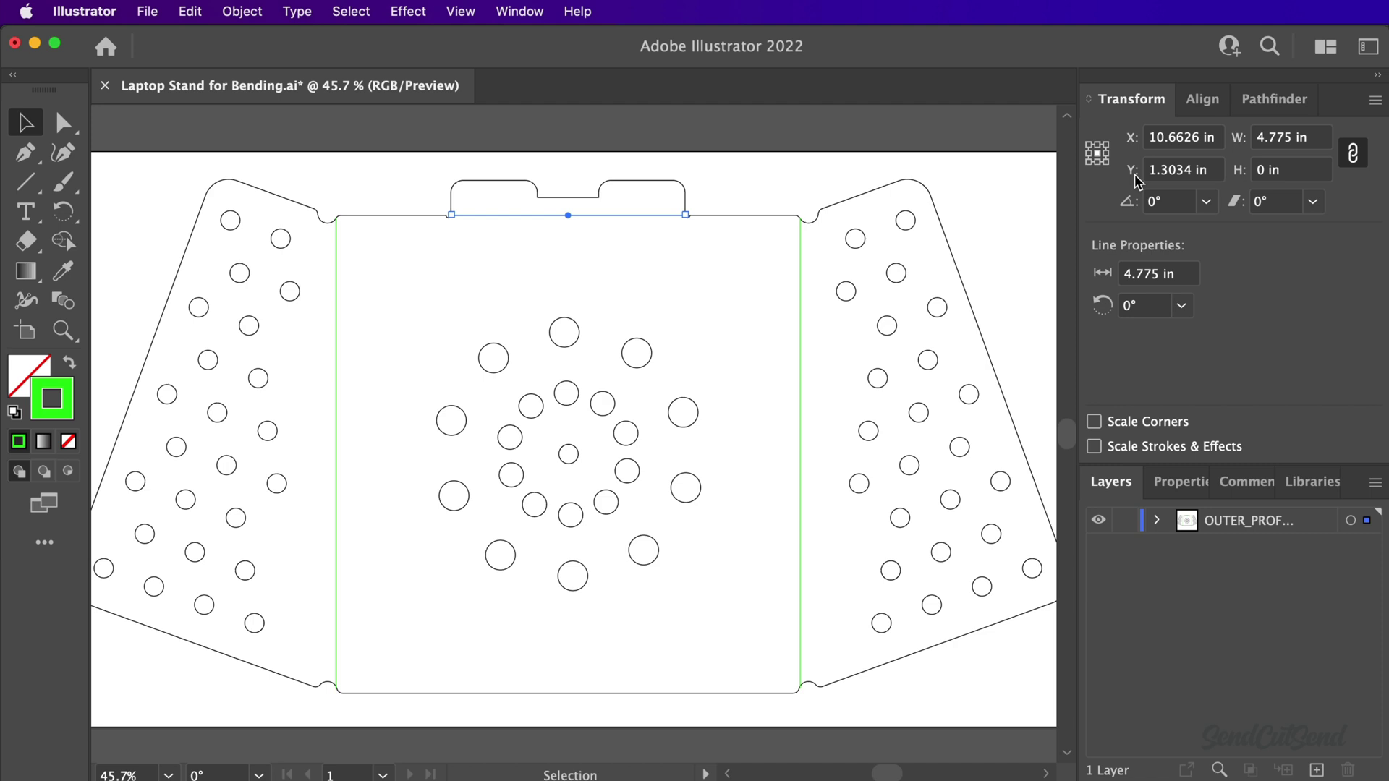
pyautogui.click(1192, 172)
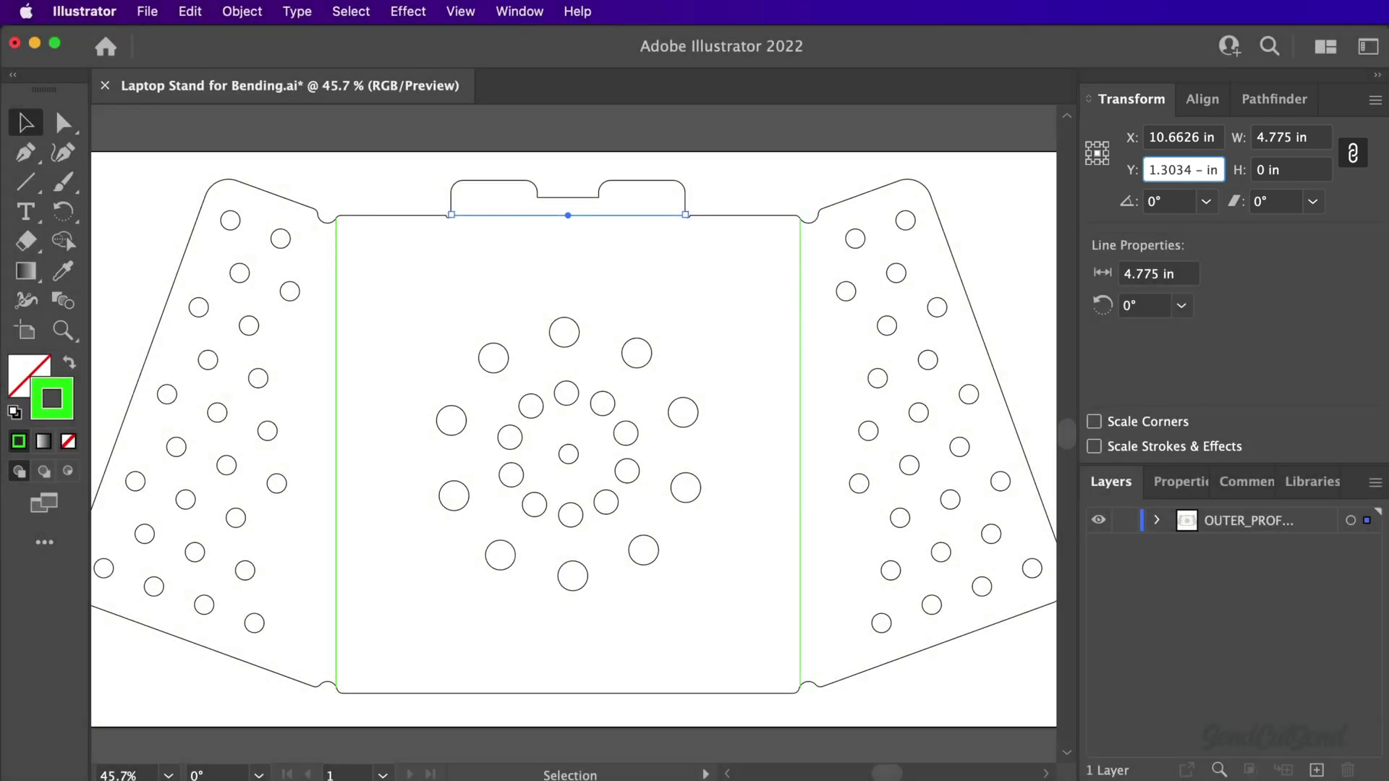
pyautogui.write('-0.13')
pyautogui.press('Return')
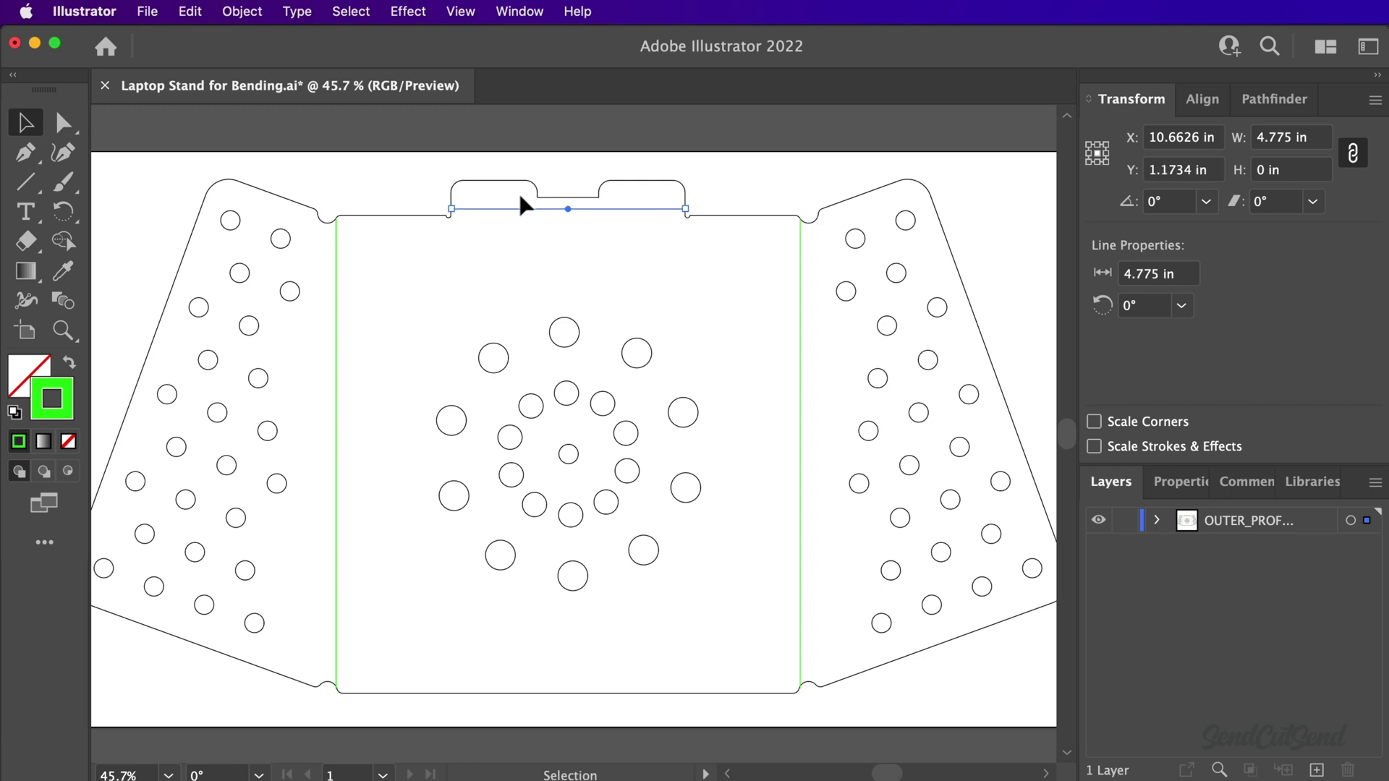
pyautogui.click(489, 247)
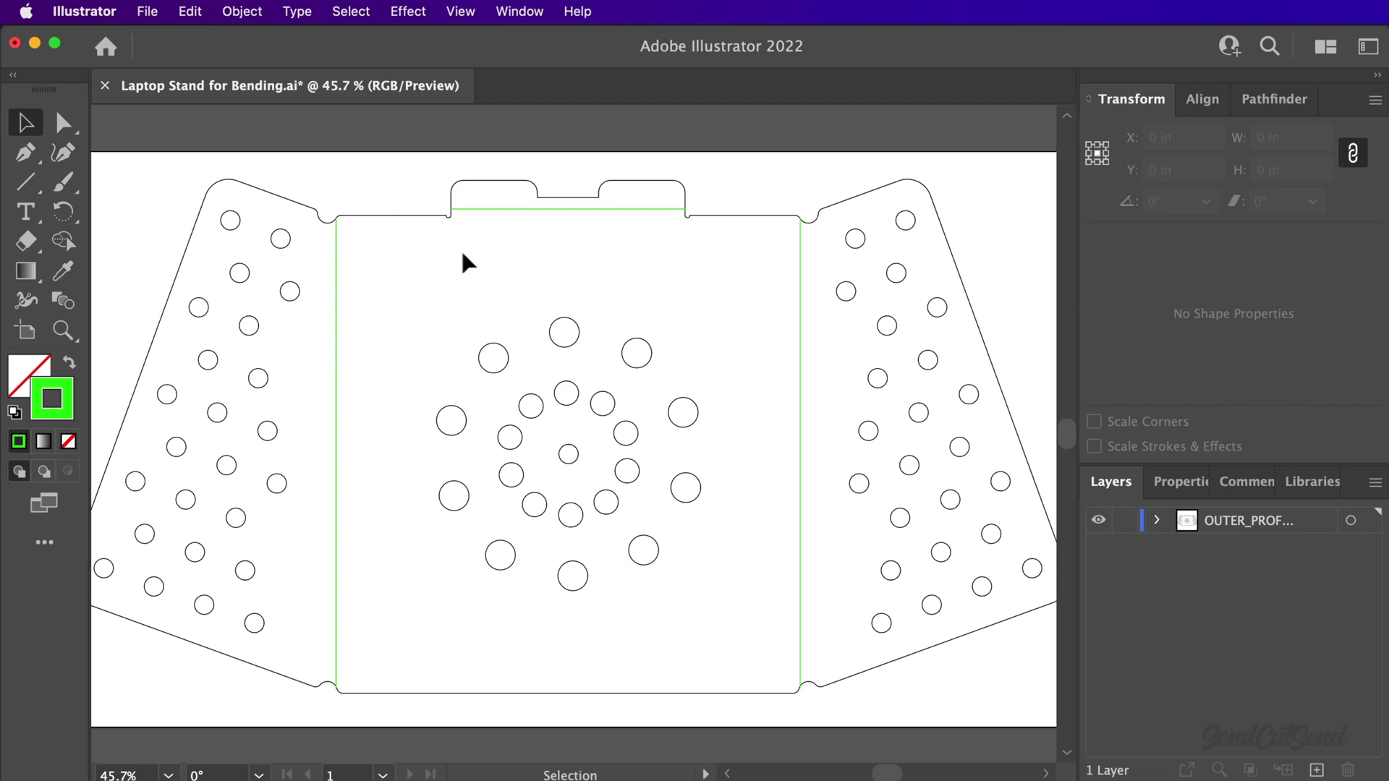
# - Shift the left bend line 0.15 in left to X 5.78 in
pyautogui.click(336, 313)
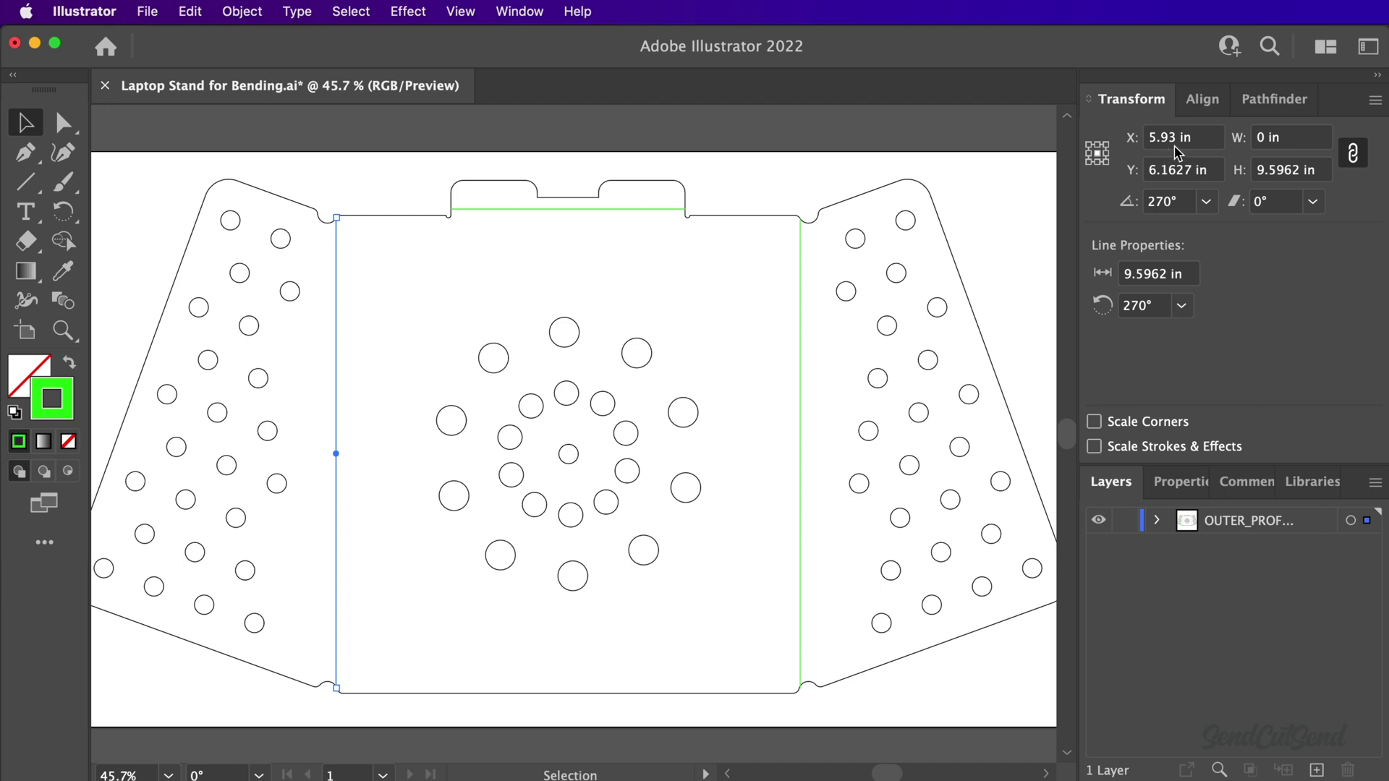
pyautogui.click(1175, 144)
pyautogui.write('- 0.1')
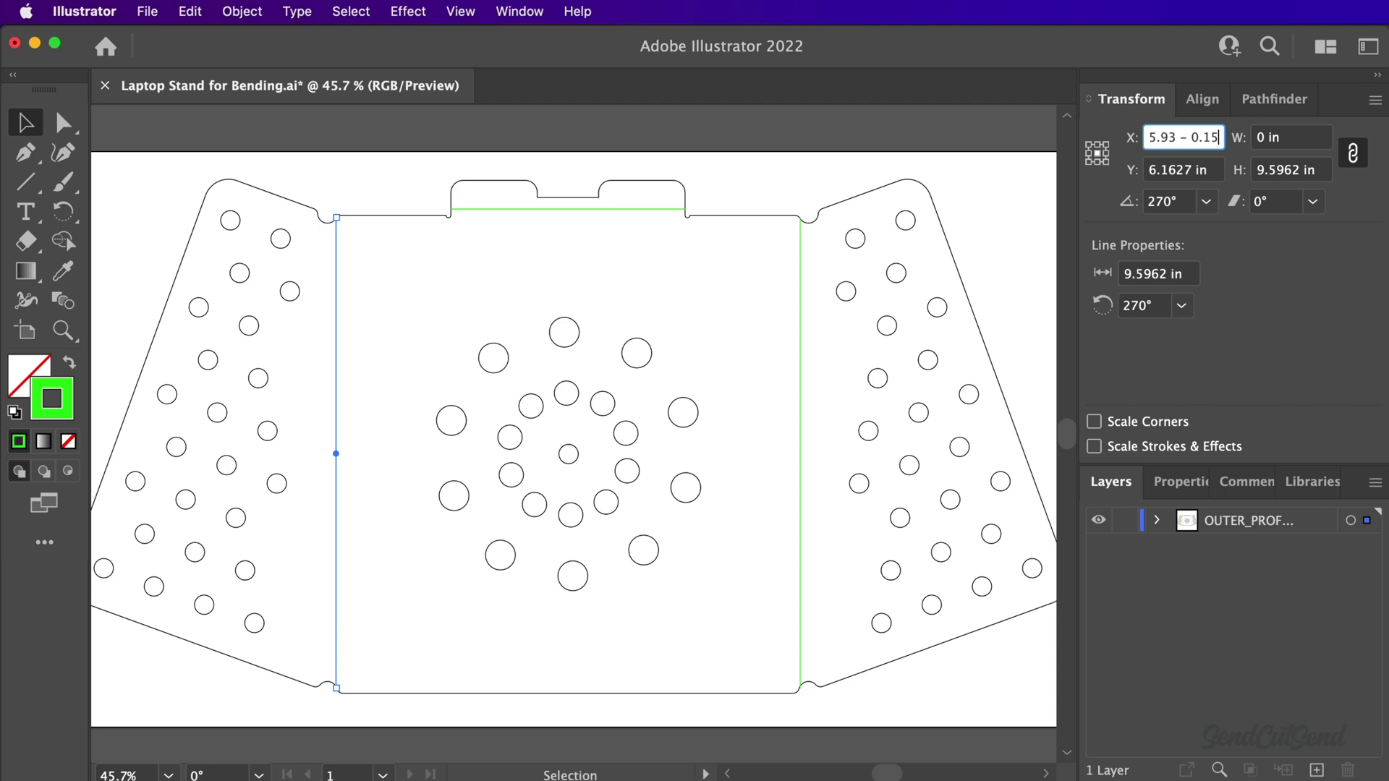
pyautogui.write('5')
pyautogui.press('Return')
# - Shift the right bend line 0.15 in right to X 15.548 in
pyautogui.click(800, 275)
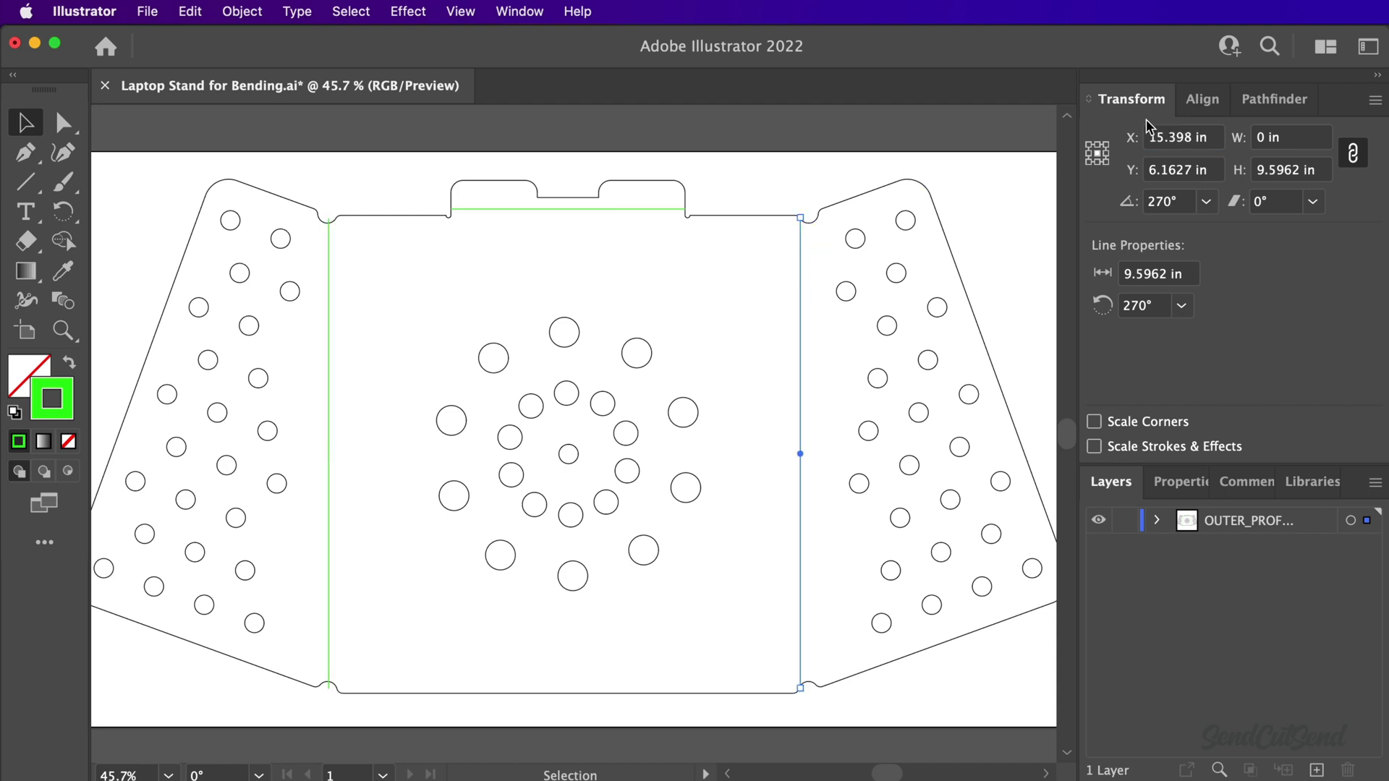
pyautogui.click(1191, 144)
pyautogui.write('+')
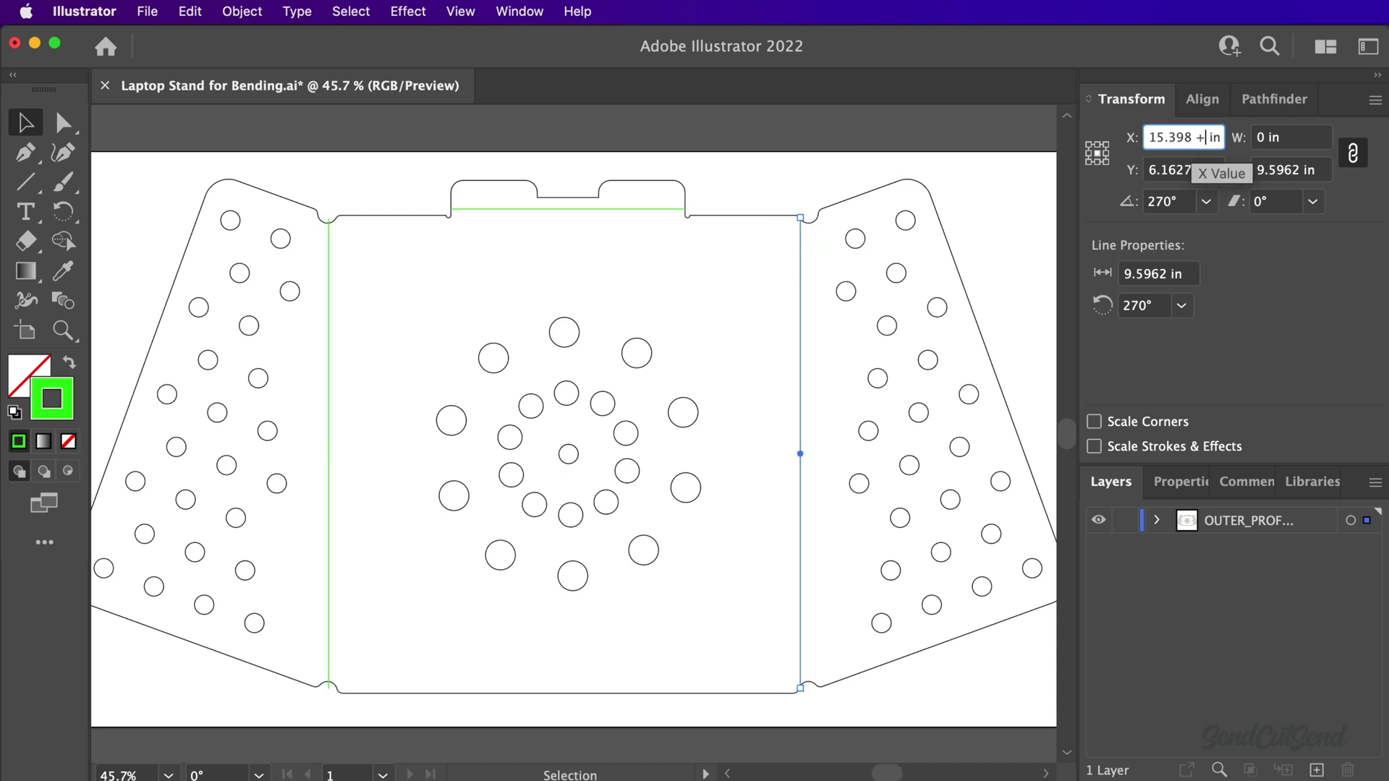
pyautogui.write(' 0.15')
pyautogui.press('Return')
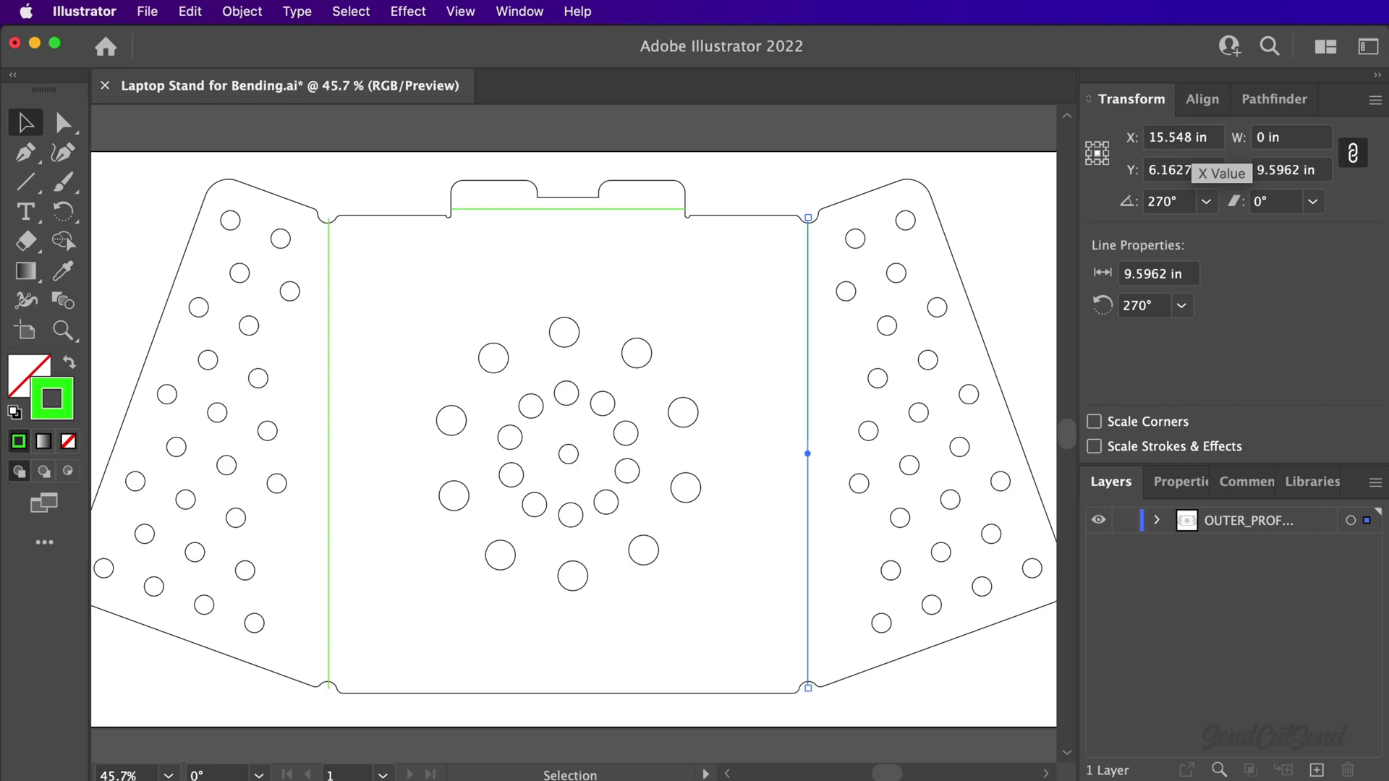
pyautogui.click(384, 263)
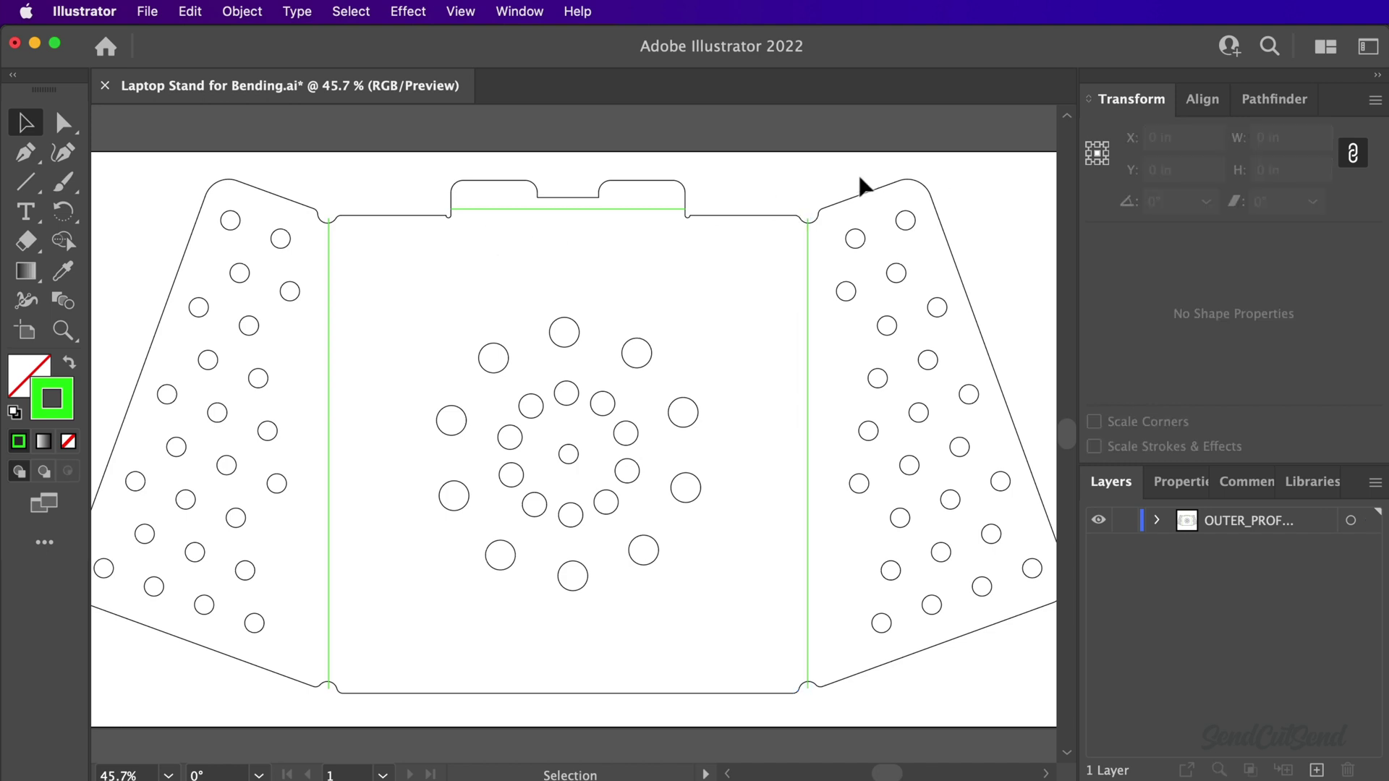
# - Trim the right bend line's top and bottom ends to the notch anchors
pyautogui.scroll(1, 819, 180)
pyautogui.scroll(3, 819, 180)
pyautogui.moveTo(794, 301); pyautogui.dragTo(796, 311)
pyautogui.click(813, 392)
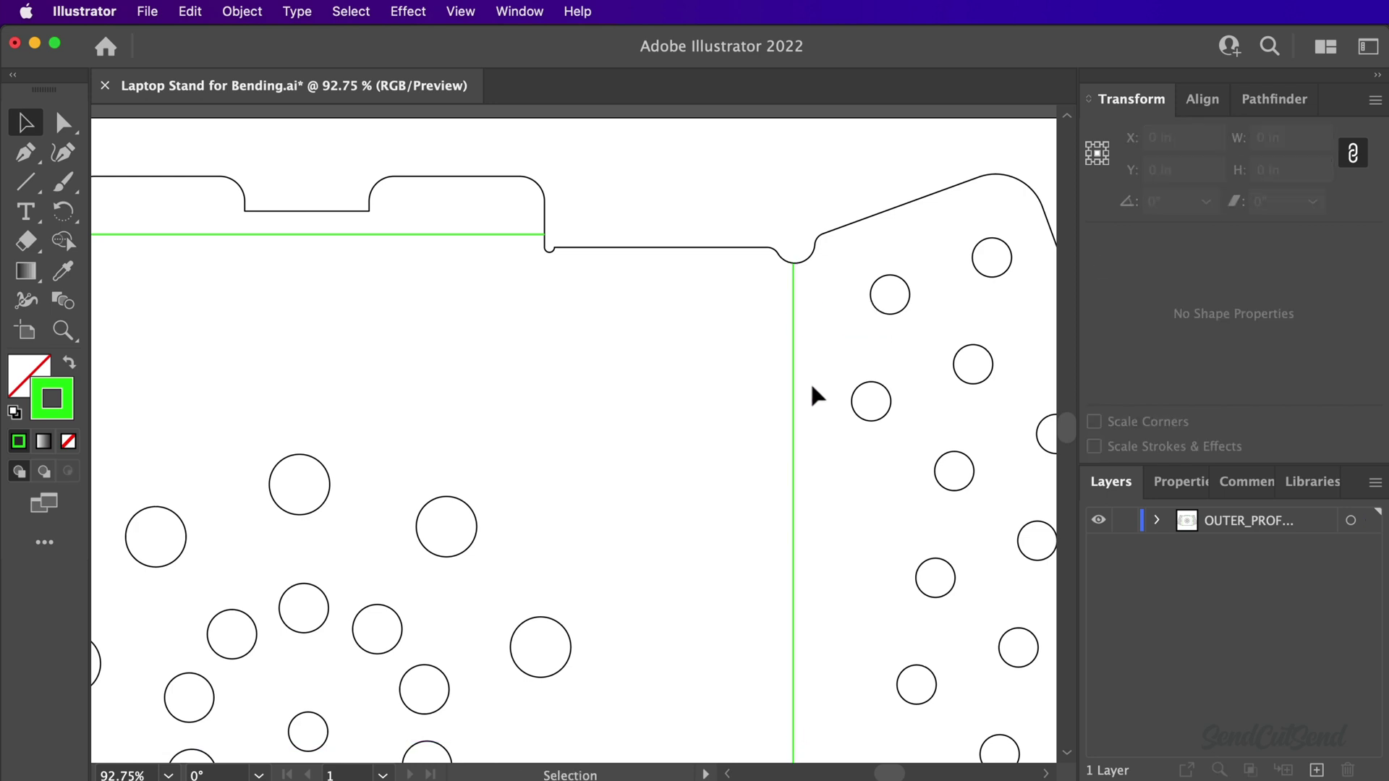
pyautogui.scroll(-4, 815, 395)
pyautogui.scroll(-5, 813, 394)
pyautogui.click(757, 515)
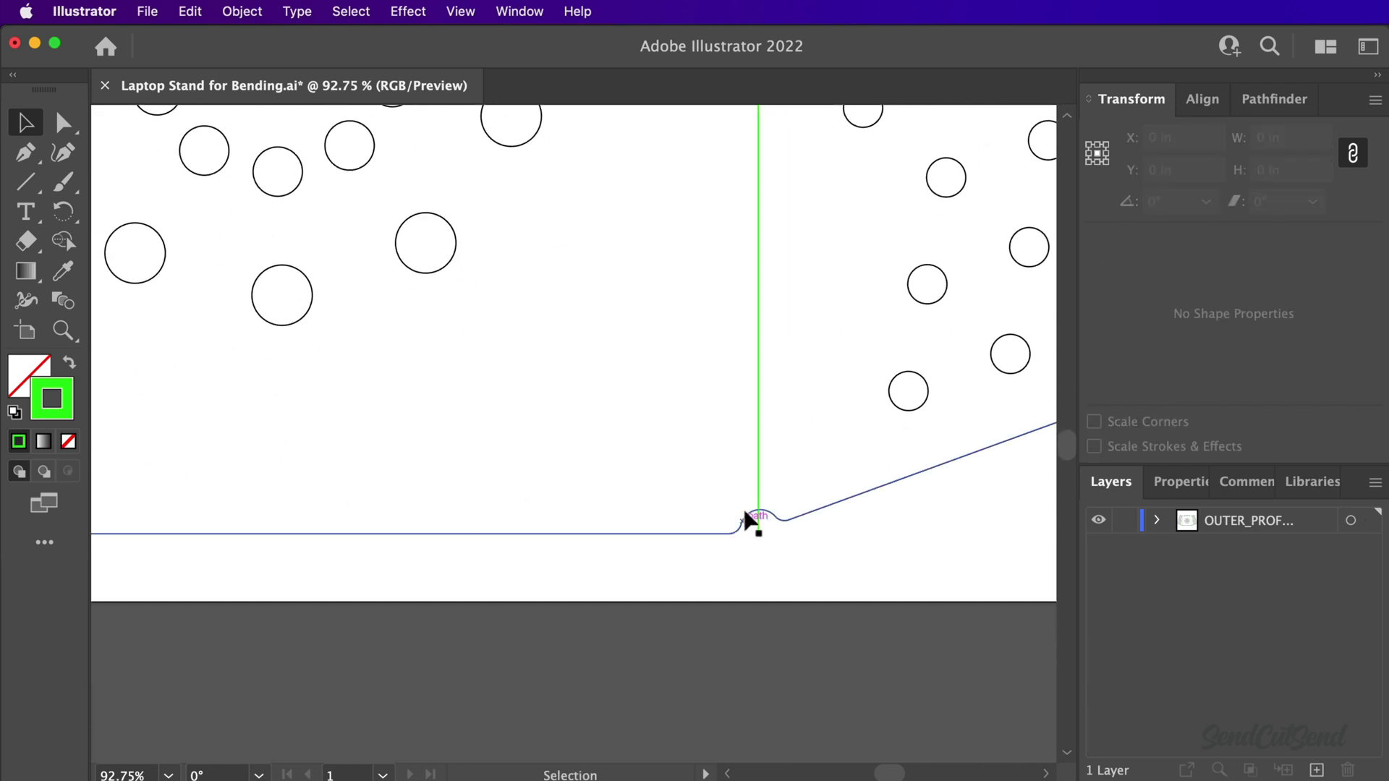
pyautogui.moveTo(755, 528); pyautogui.dragTo(756, 519)
pyautogui.click(753, 552)
# - Trim the left bend line's top and bottom ends to the notch anchors
pyautogui.press('super+0')
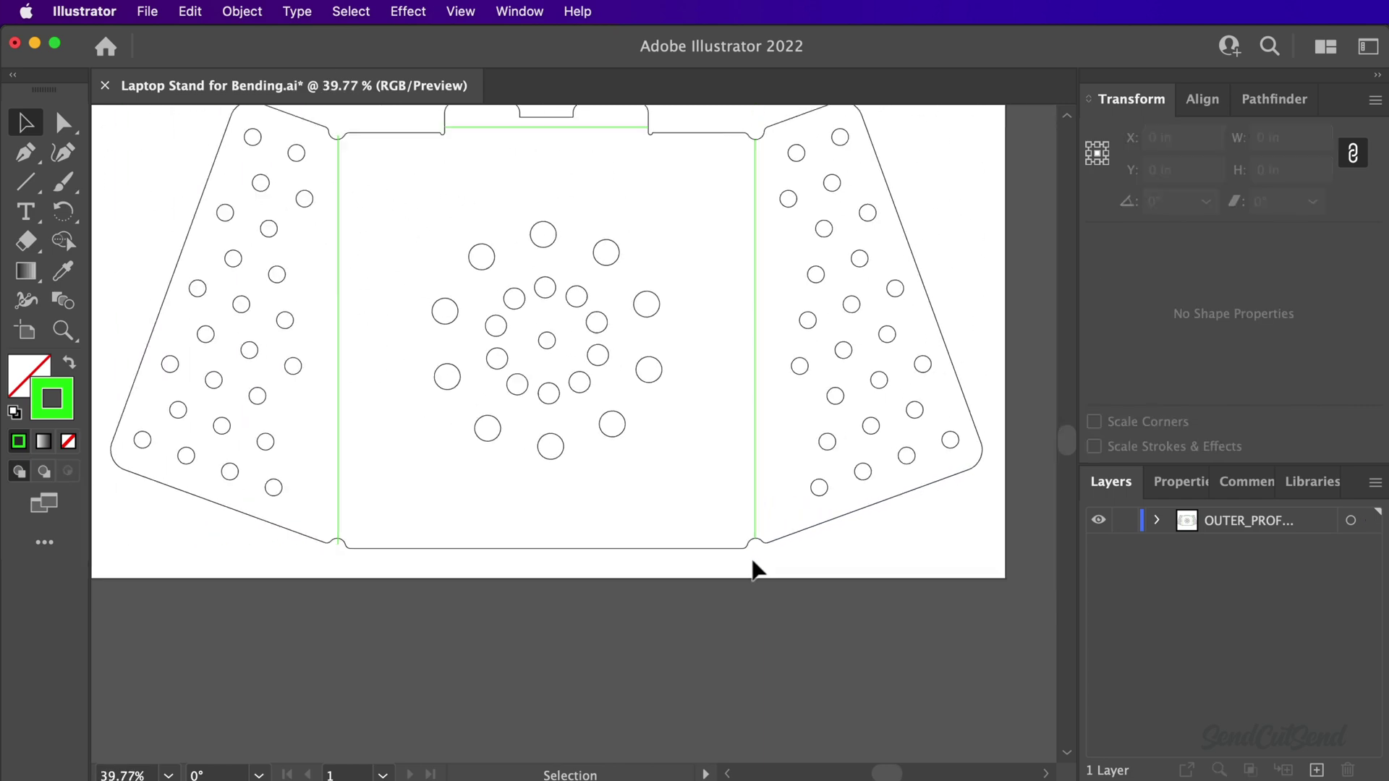
pyautogui.scroll(6, 490, 561)
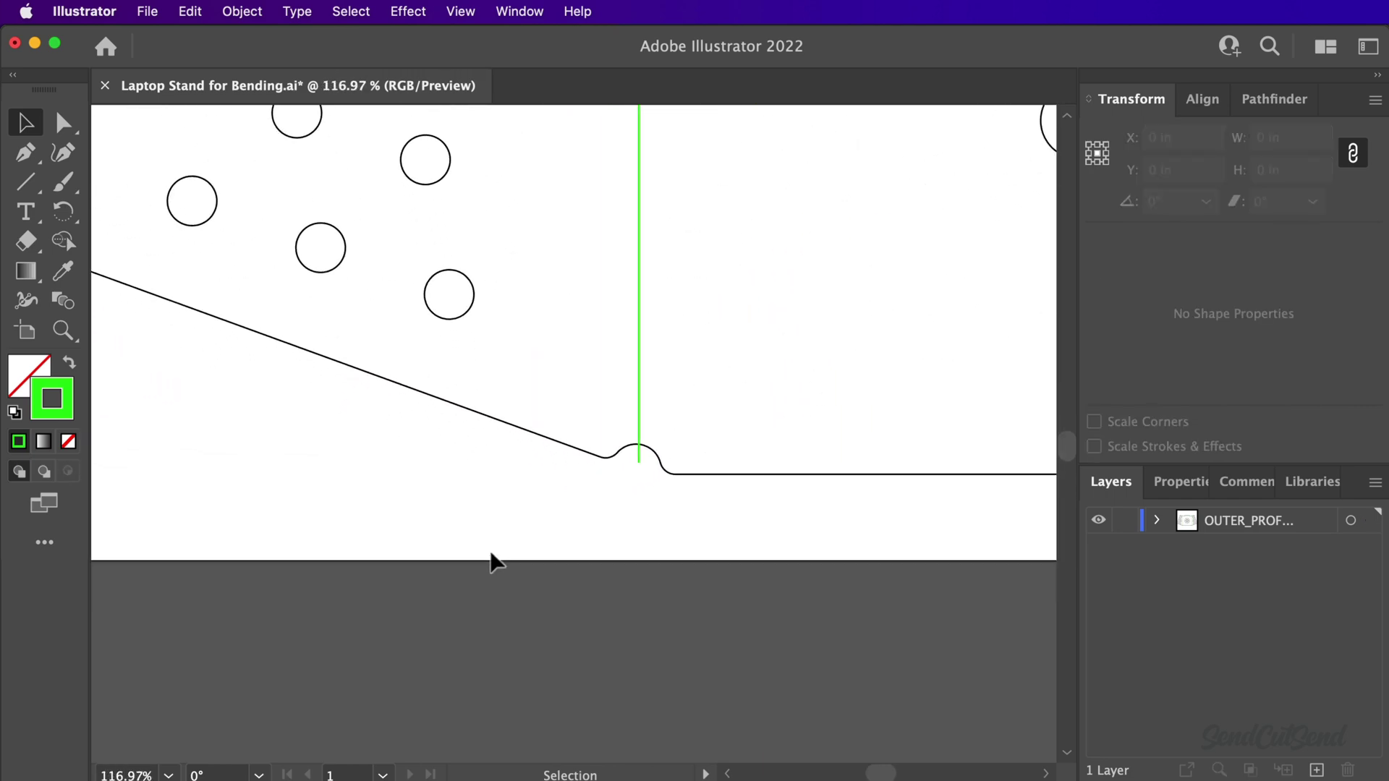
pyautogui.moveTo(639, 406); pyautogui.dragTo(637, 438)
pyautogui.scroll(-5, 635, 439)
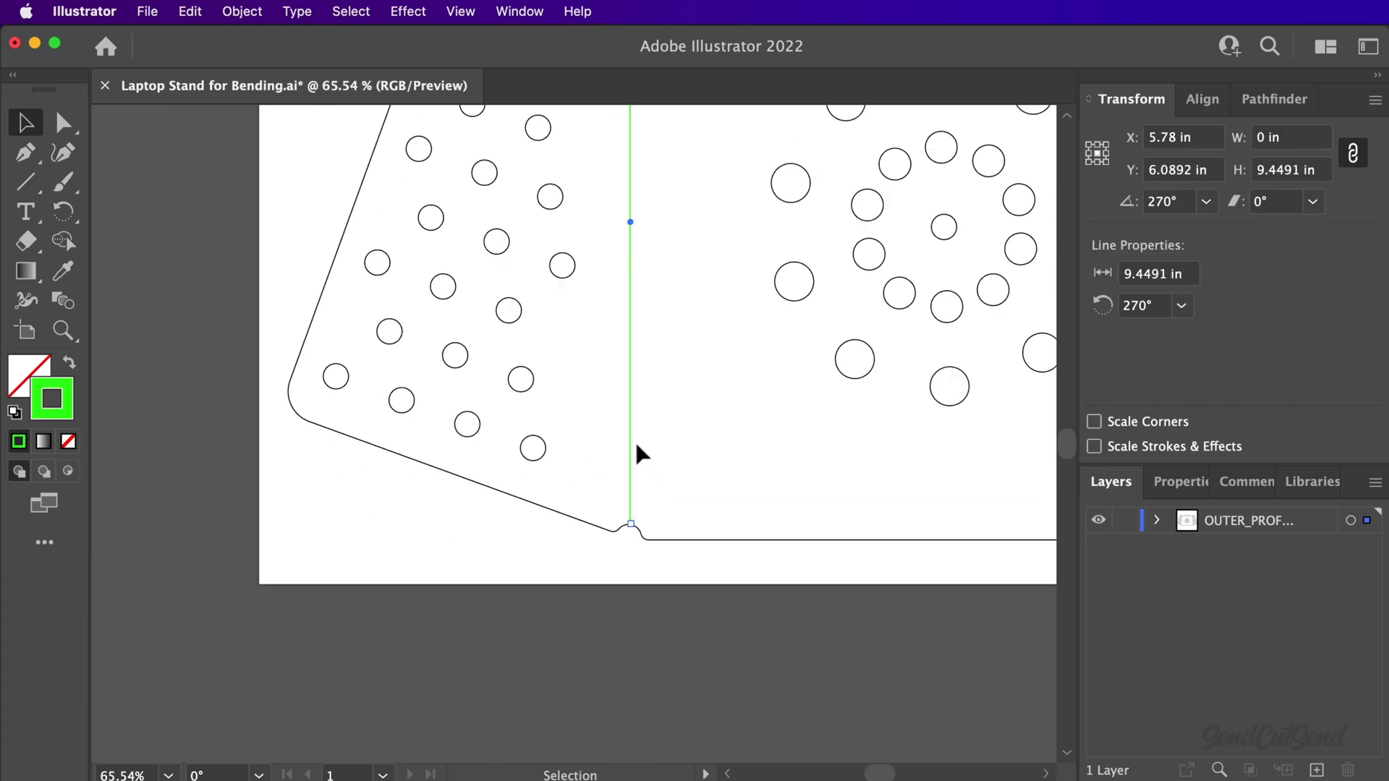
pyautogui.scroll(5, 627, 272)
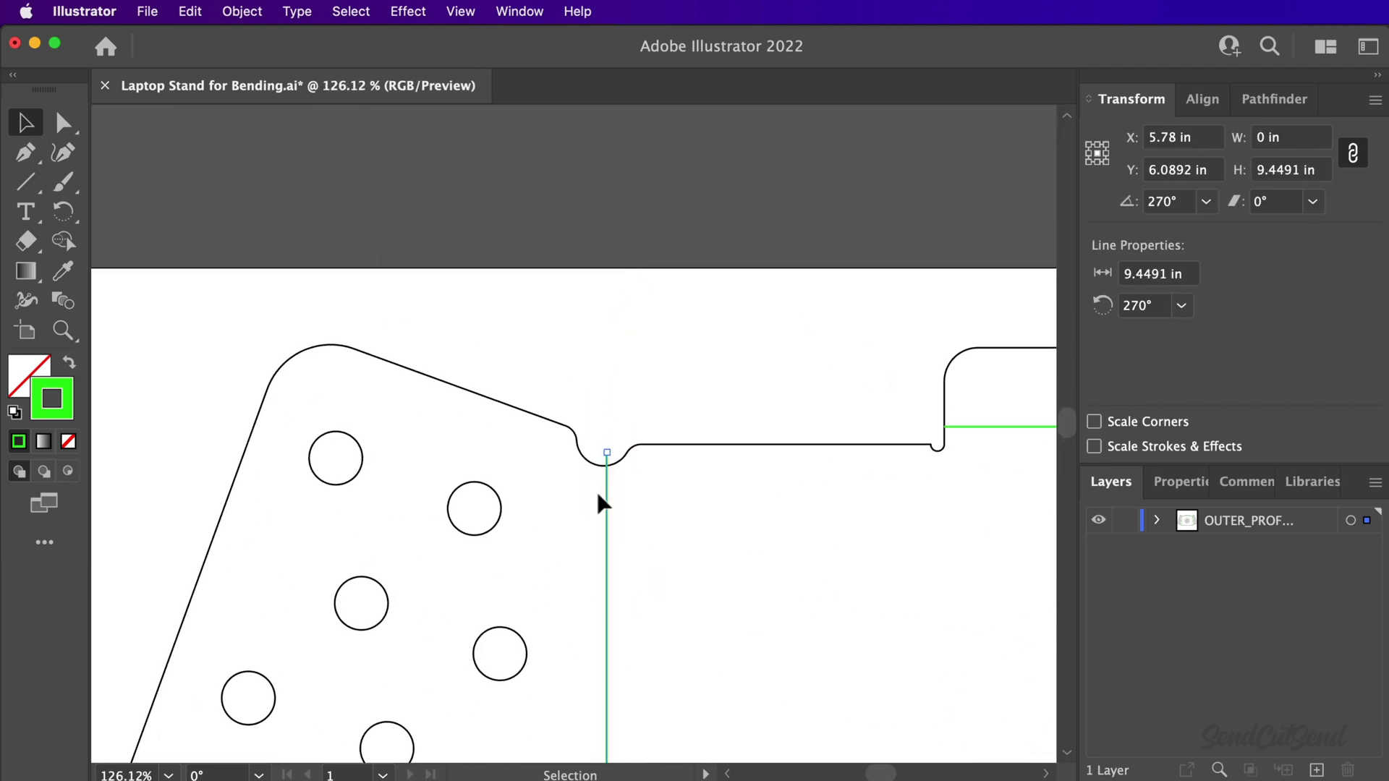
pyautogui.moveTo(607, 456); pyautogui.dragTo(607, 465)
pyautogui.click(603, 379)
pyautogui.scroll(-5, 603, 378)
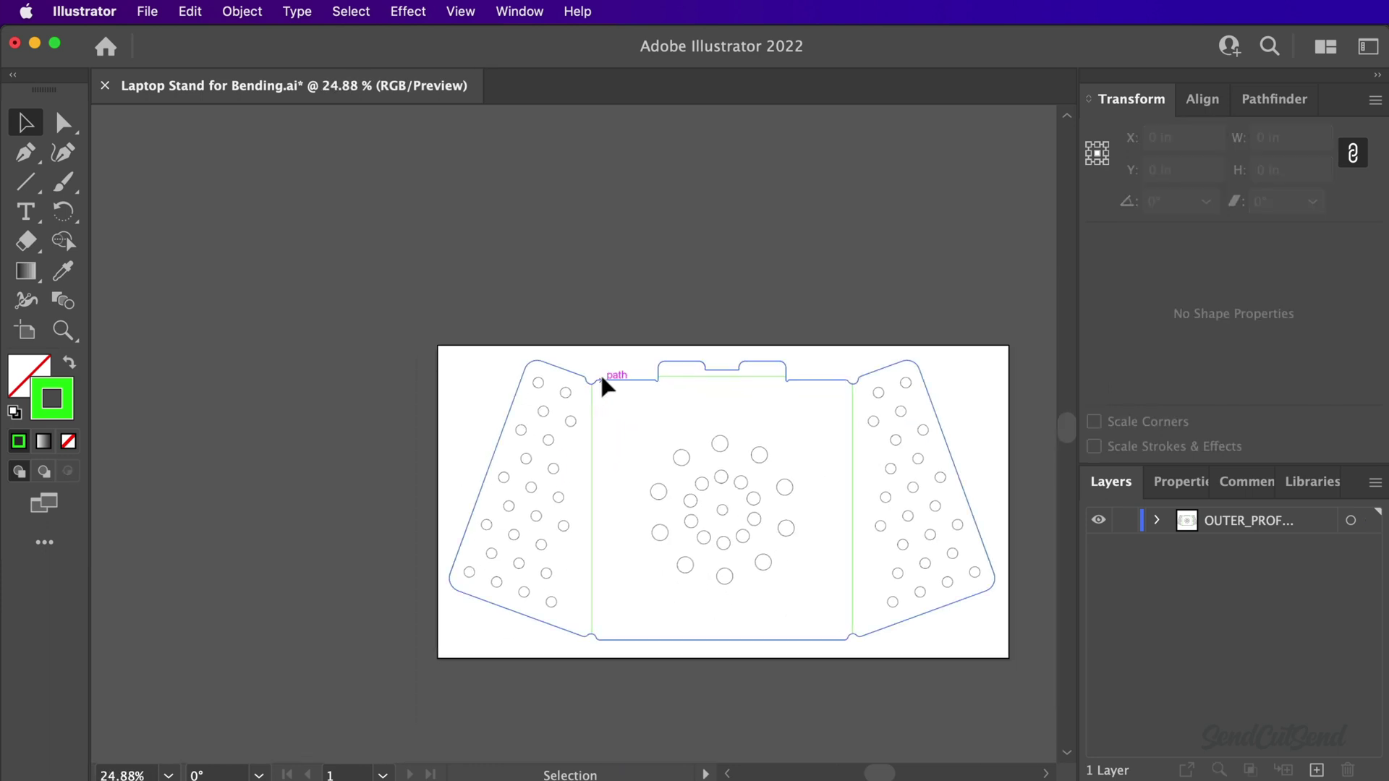
pyautogui.scroll(3, 602, 378)
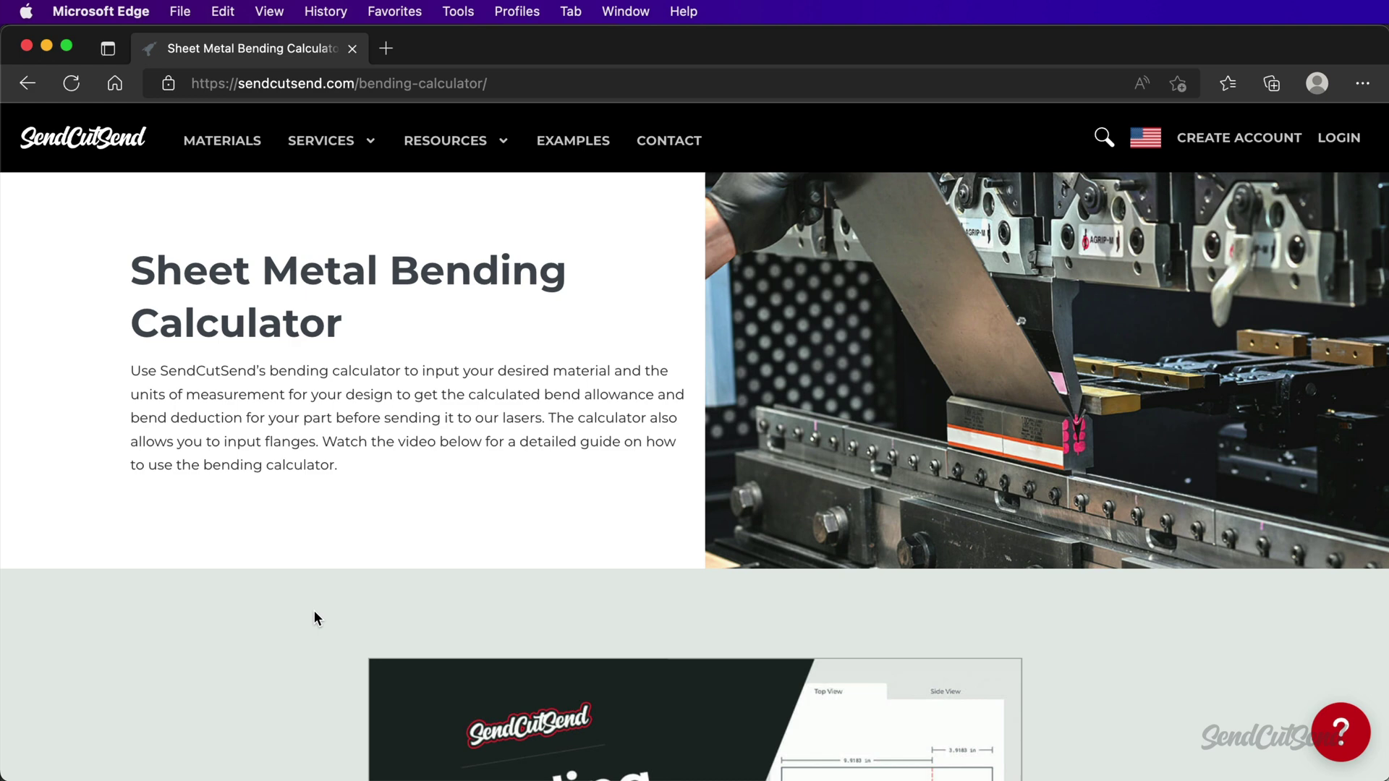
# - Choose 5052 Aluminum .100 from the Bending Calculator's Material list
pyautogui.scroll(-10, 315, 615)
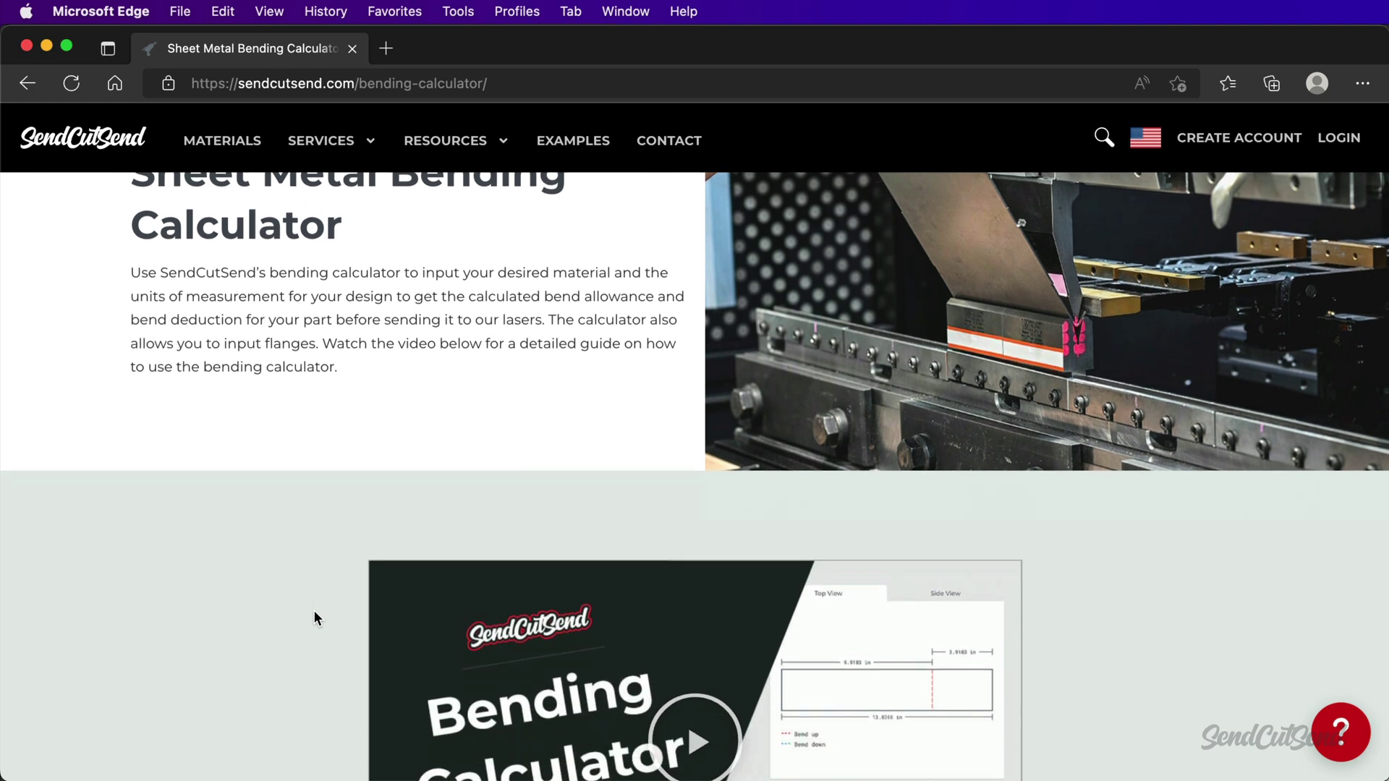
pyautogui.scroll(-5, 314, 617)
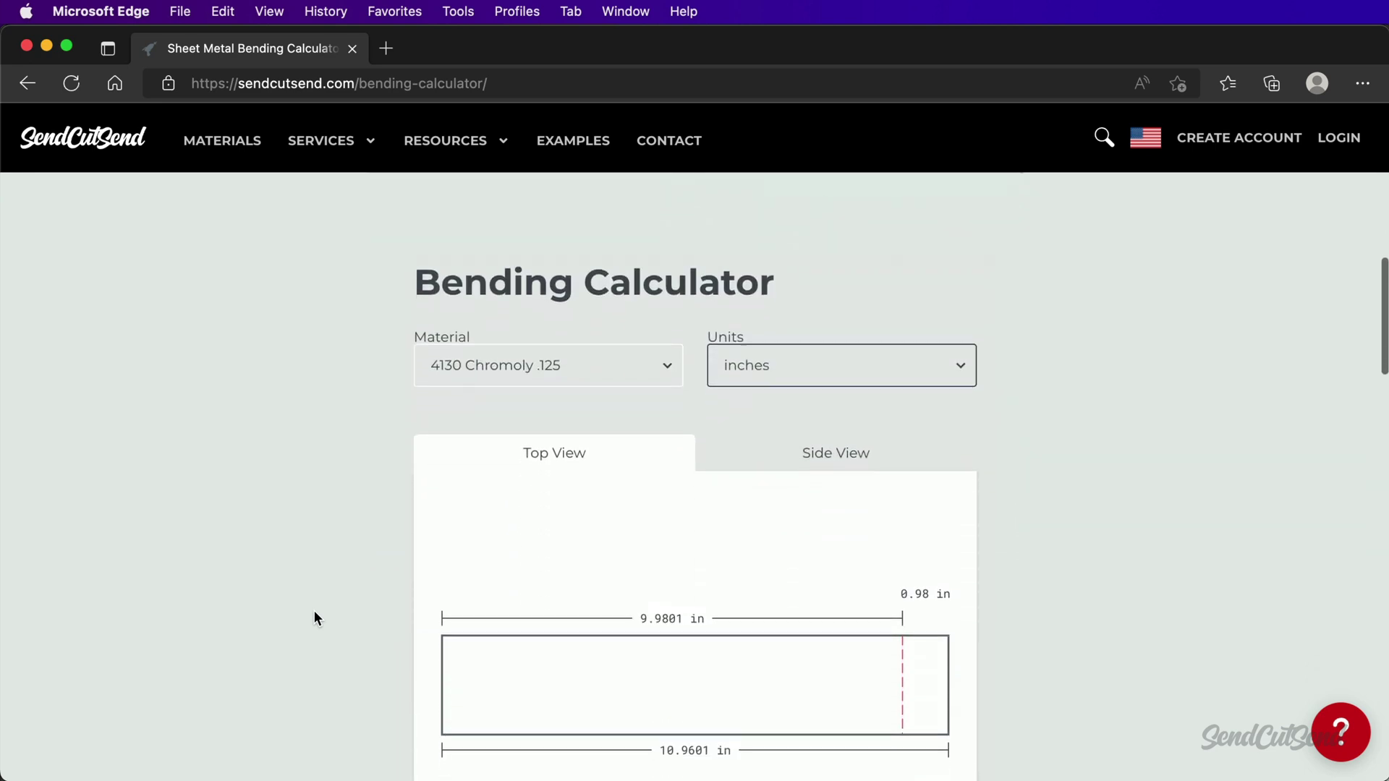
pyautogui.click(513, 336)
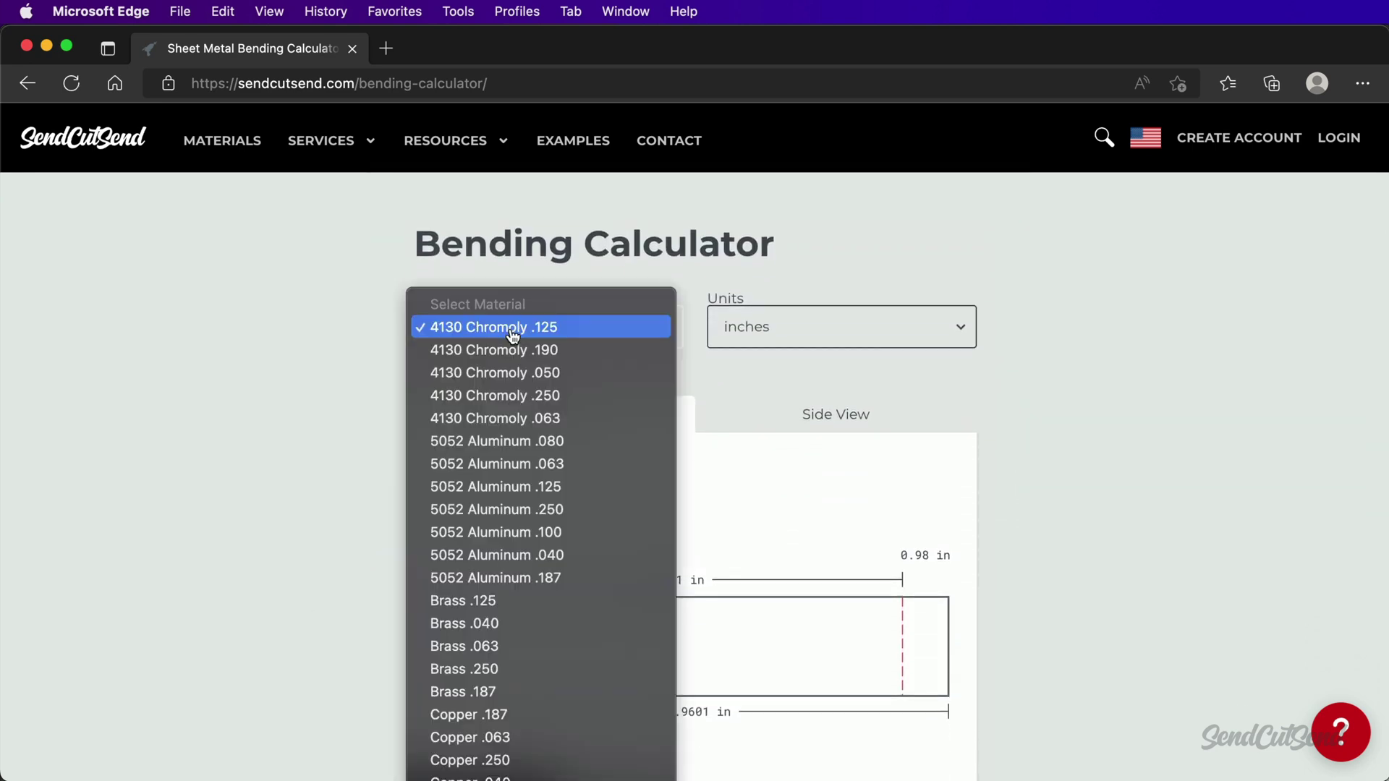
pyautogui.click(581, 531)
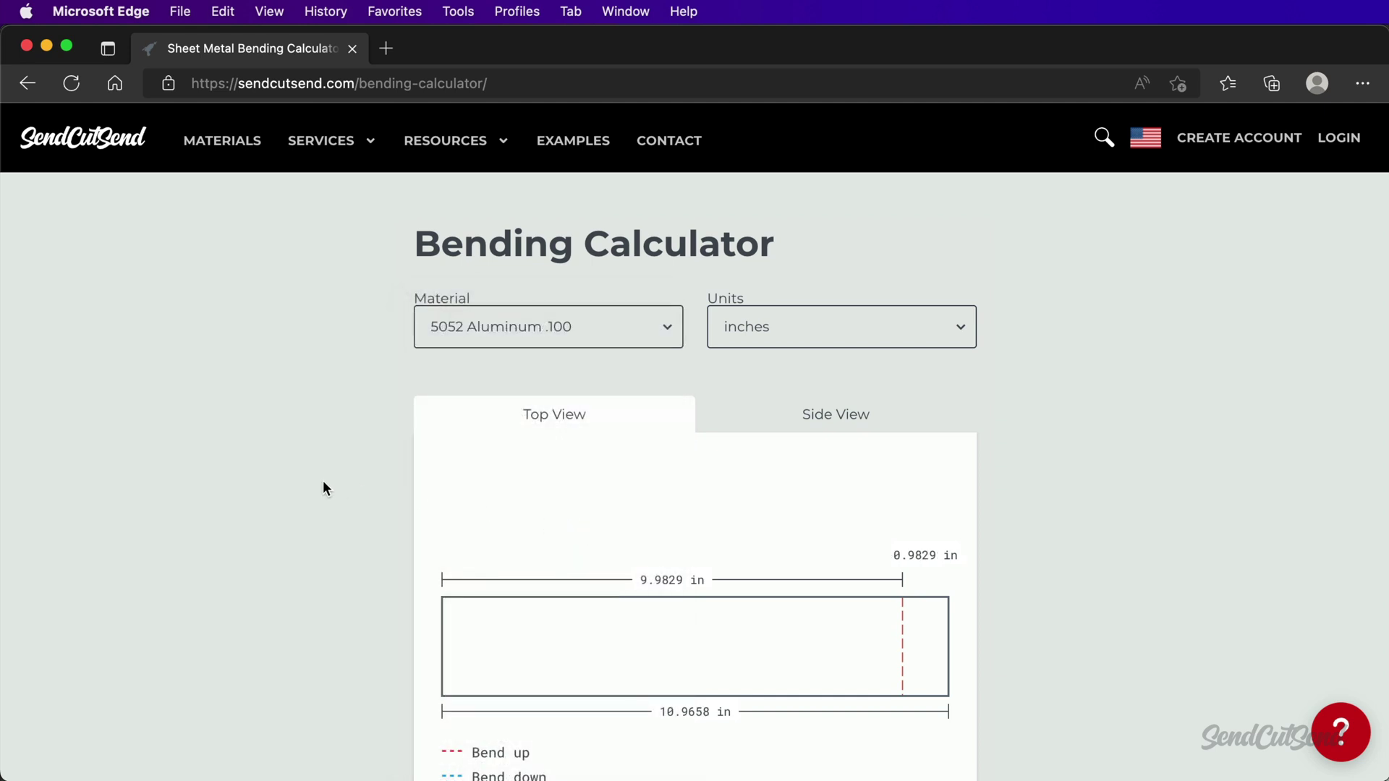
pyautogui.scroll(-8, 323, 480)
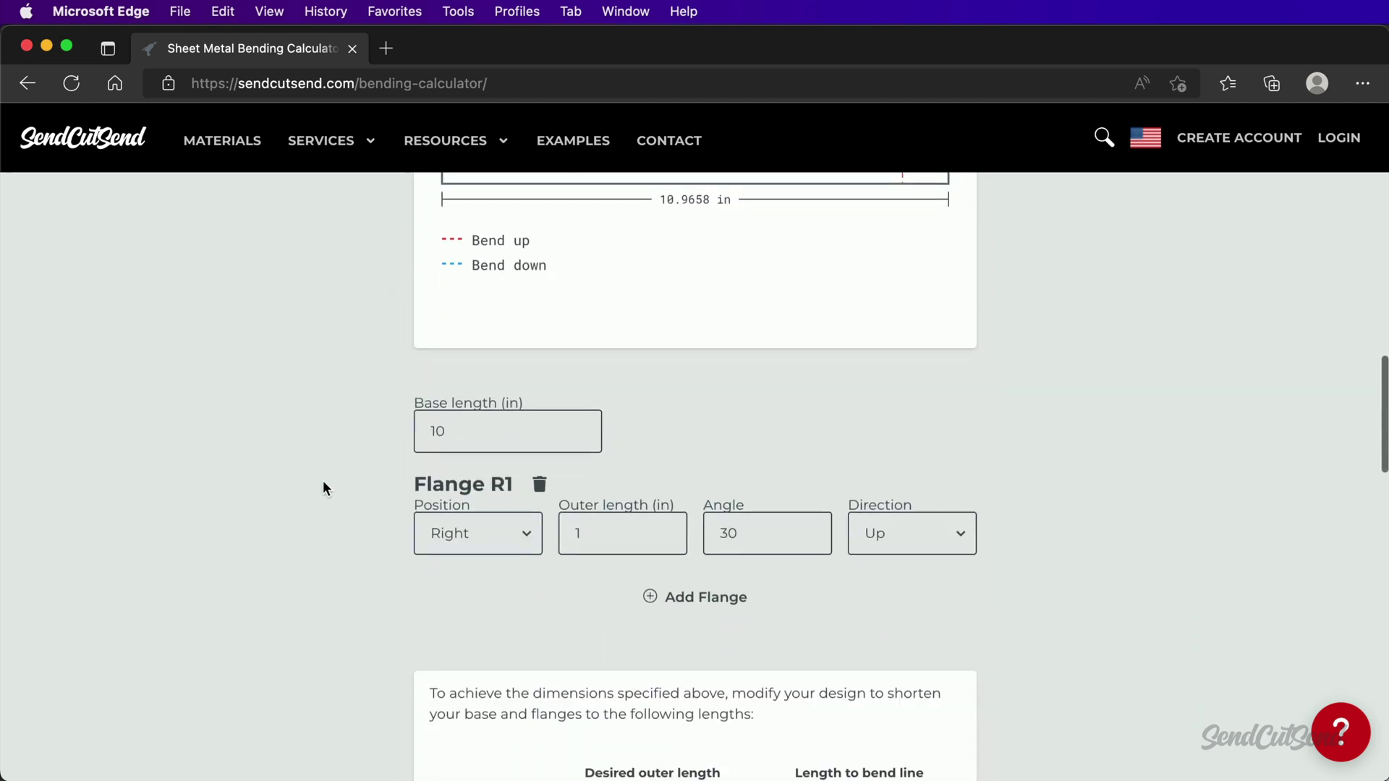
# - Enter a 9.8 in base and a first flange of 5.3 in at 90°
pyautogui.moveTo(463, 388); pyautogui.dragTo(405, 400)
pyautogui.write('9.8')
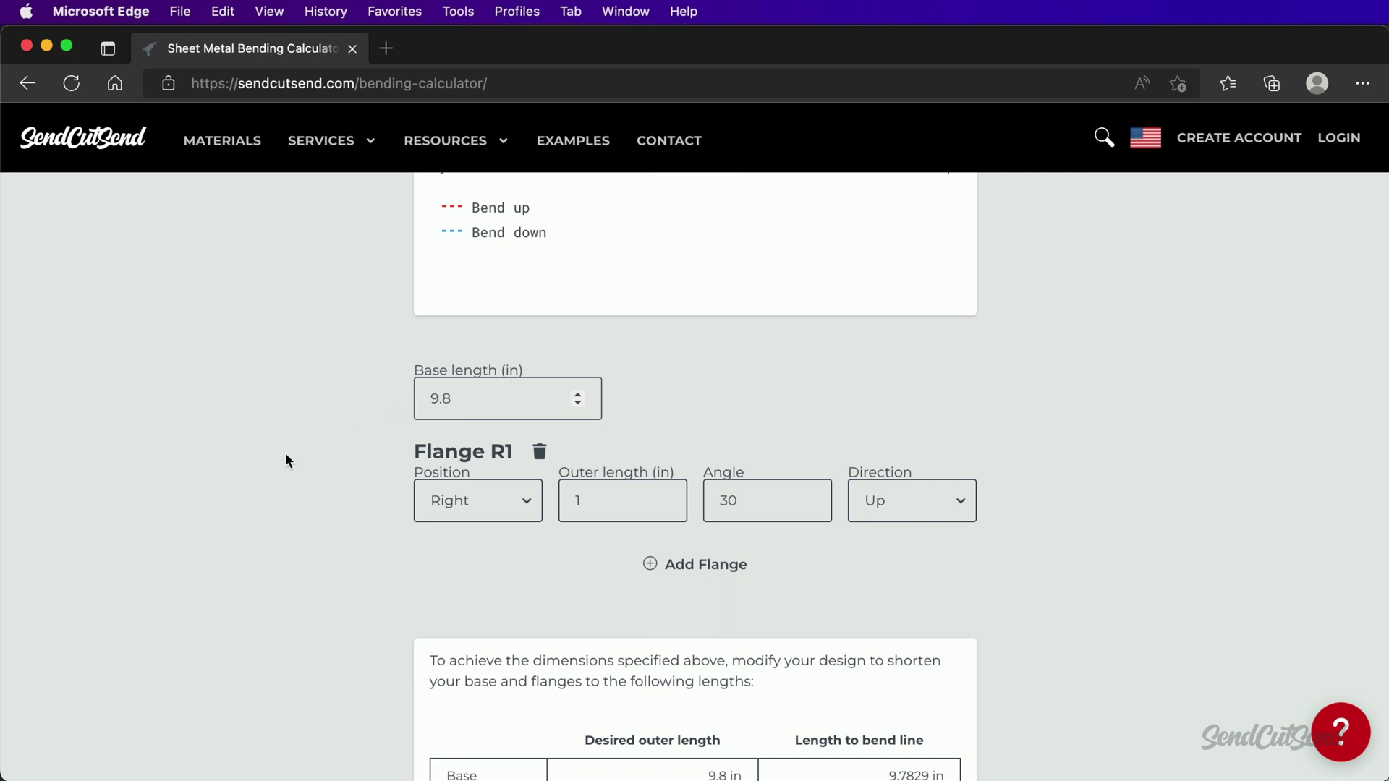
pyautogui.moveTo(611, 488); pyautogui.dragTo(557, 500)
pyautogui.write('5.3')
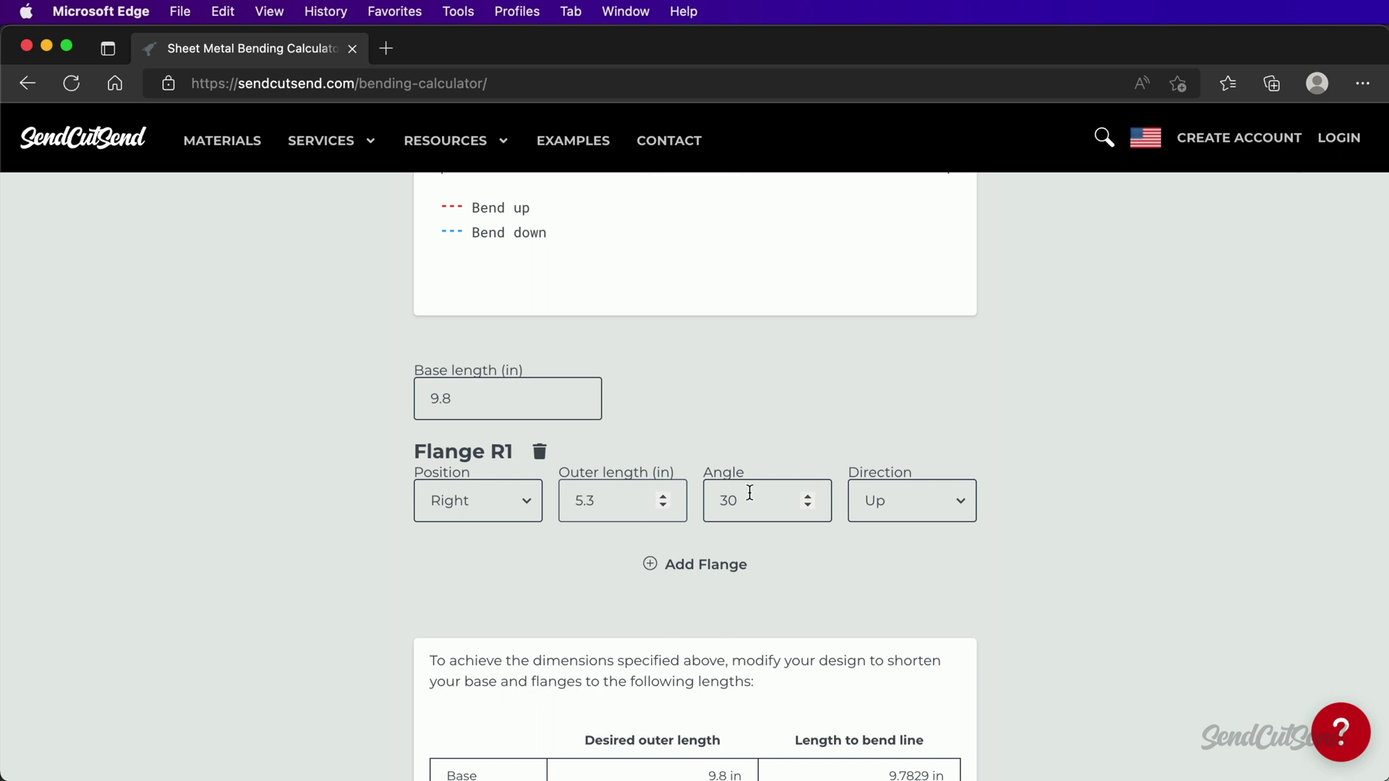
pyautogui.moveTo(751, 492); pyautogui.dragTo(687, 492)
pyautogui.write('90')
# - Add a left flange of 5.3 in at 90° and select the 20.0184 in total length to bend line
pyautogui.click(661, 570)
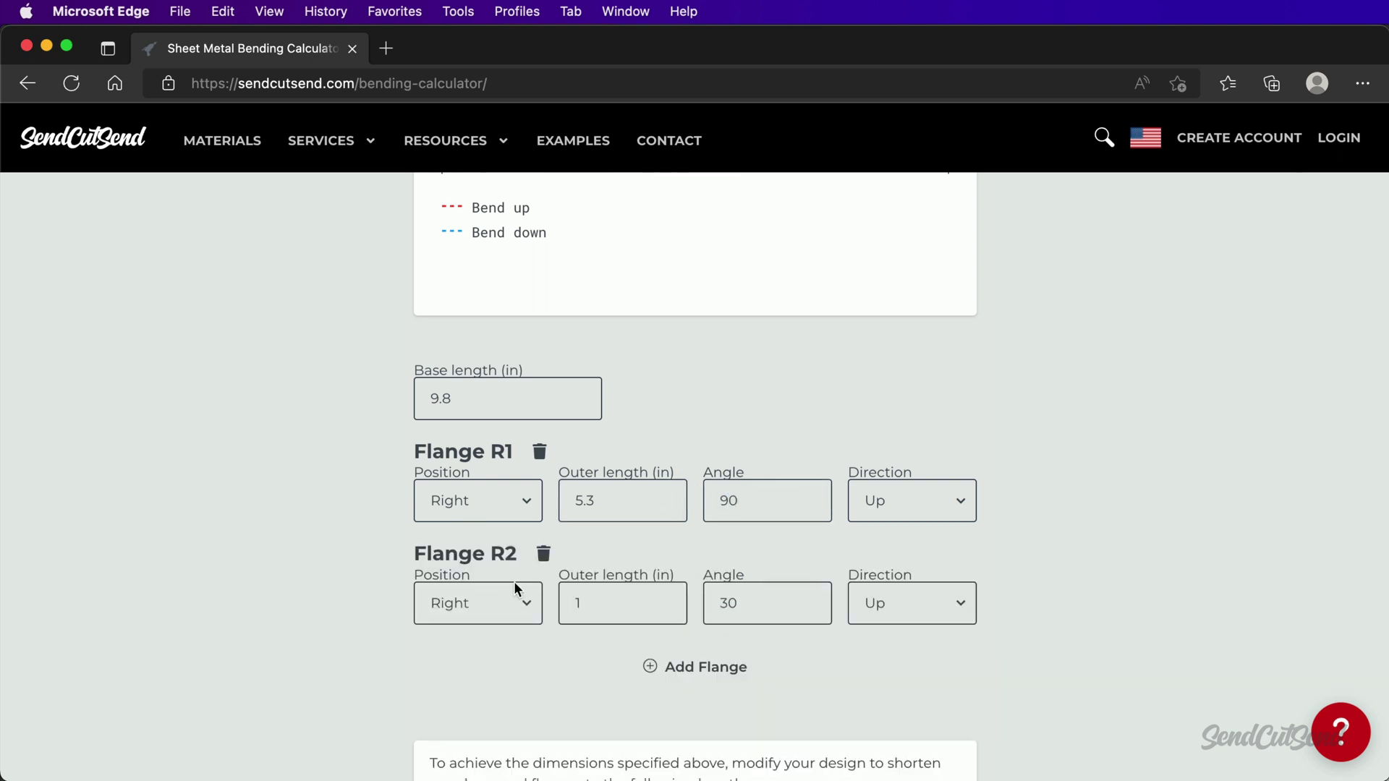
pyautogui.click(508, 601)
pyautogui.click(490, 627)
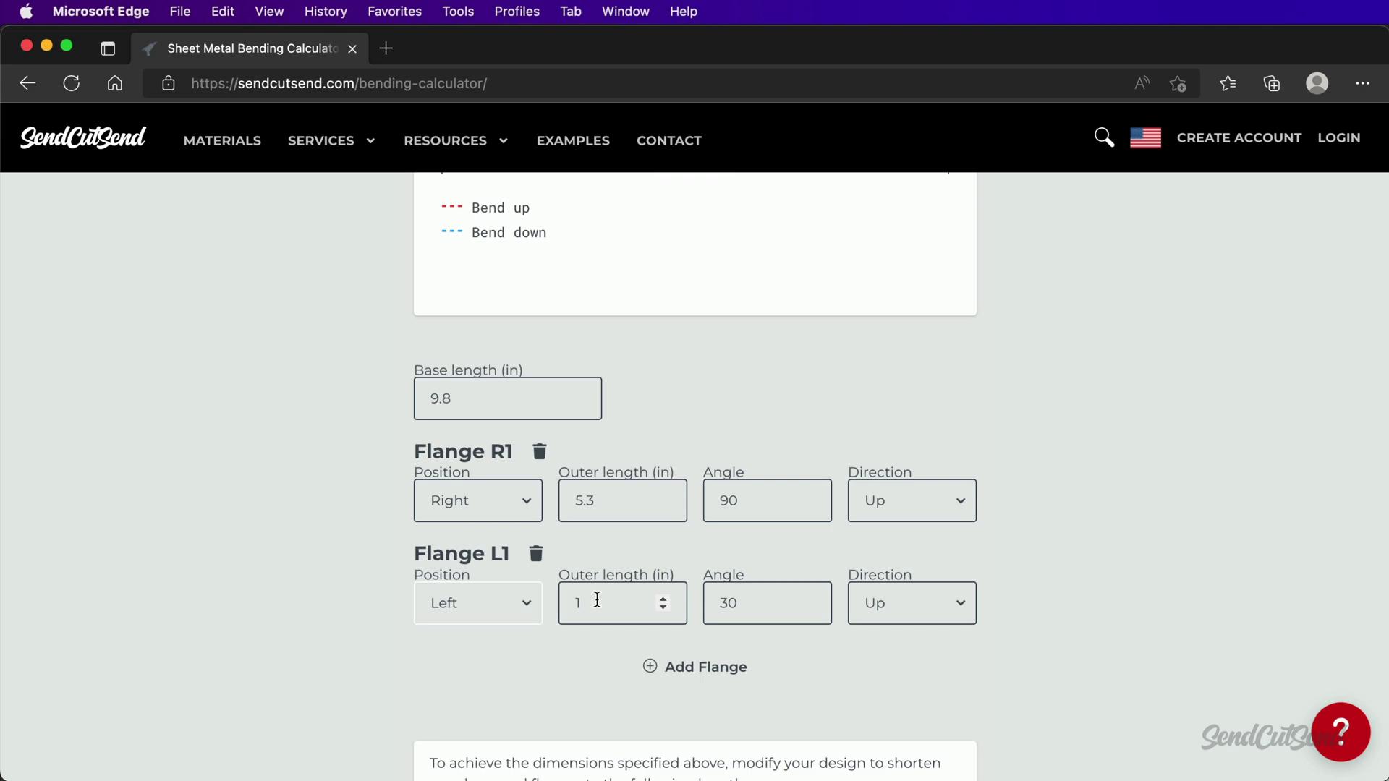
pyautogui.moveTo(598, 599); pyautogui.dragTo(557, 597)
pyautogui.write('5.3')
pyautogui.moveTo(740, 597); pyautogui.dragTo(675, 599)
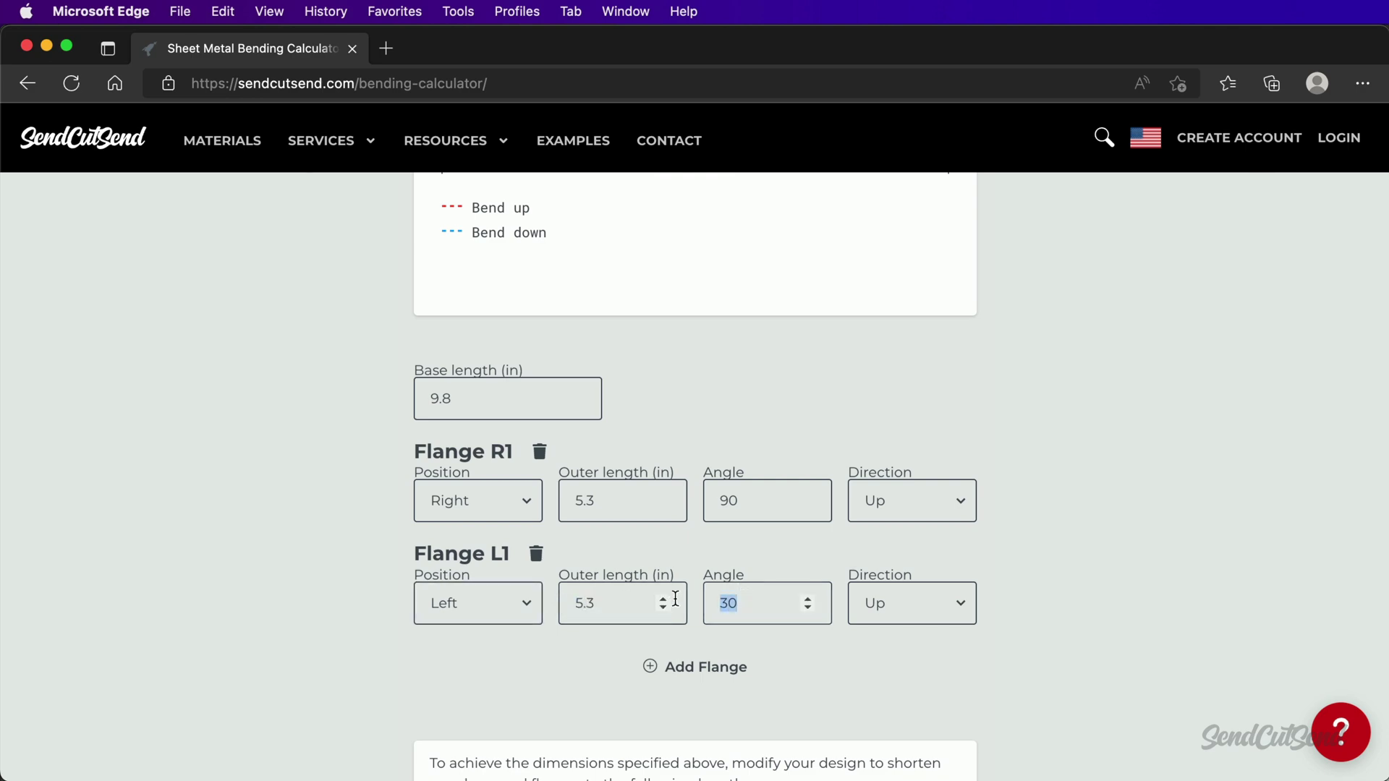
pyautogui.write('90')
pyautogui.click(239, 591)
pyautogui.scroll(-5, 271, 579)
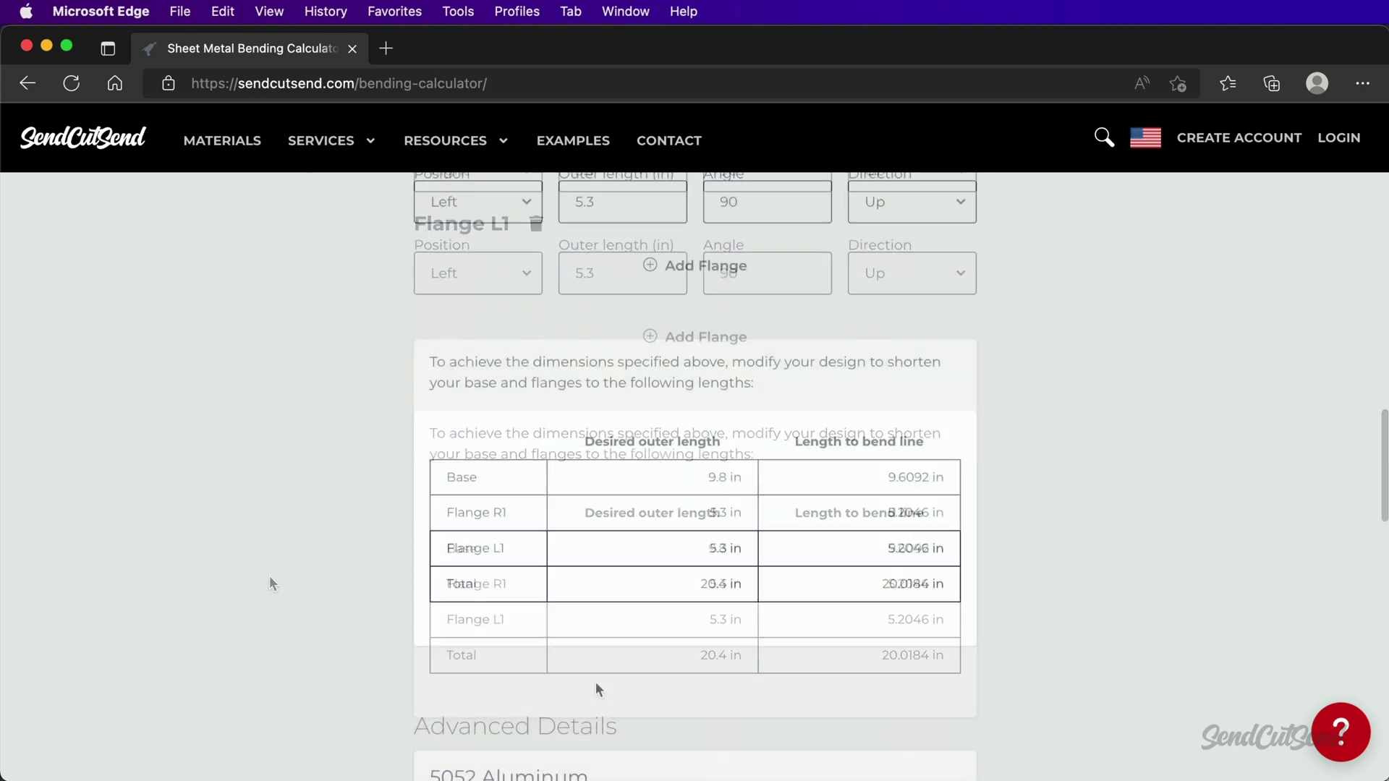
pyautogui.moveTo(876, 580); pyautogui.dragTo(928, 582)
pyautogui.press('super+c')
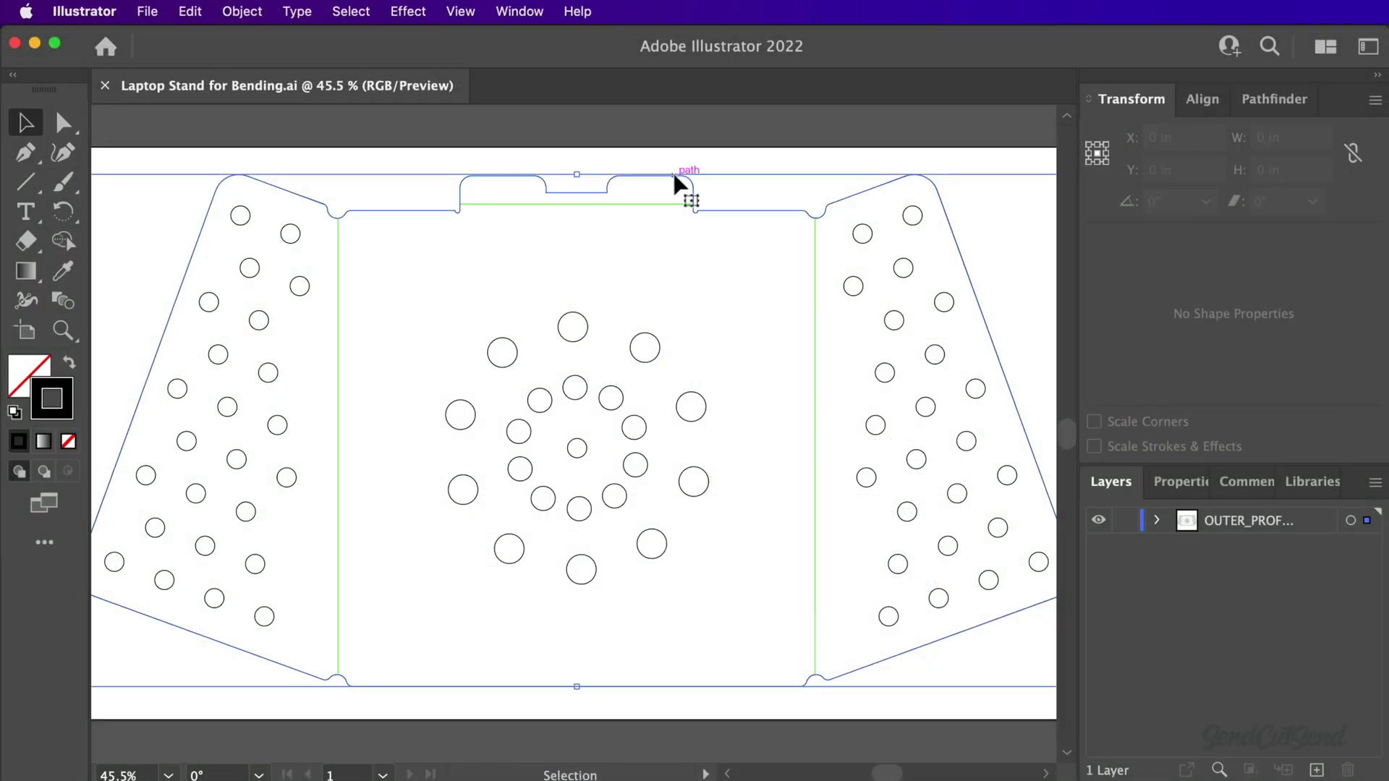
# - Resize the laptop stand outline to 20.0184 in wide
pyautogui.click(674, 181)
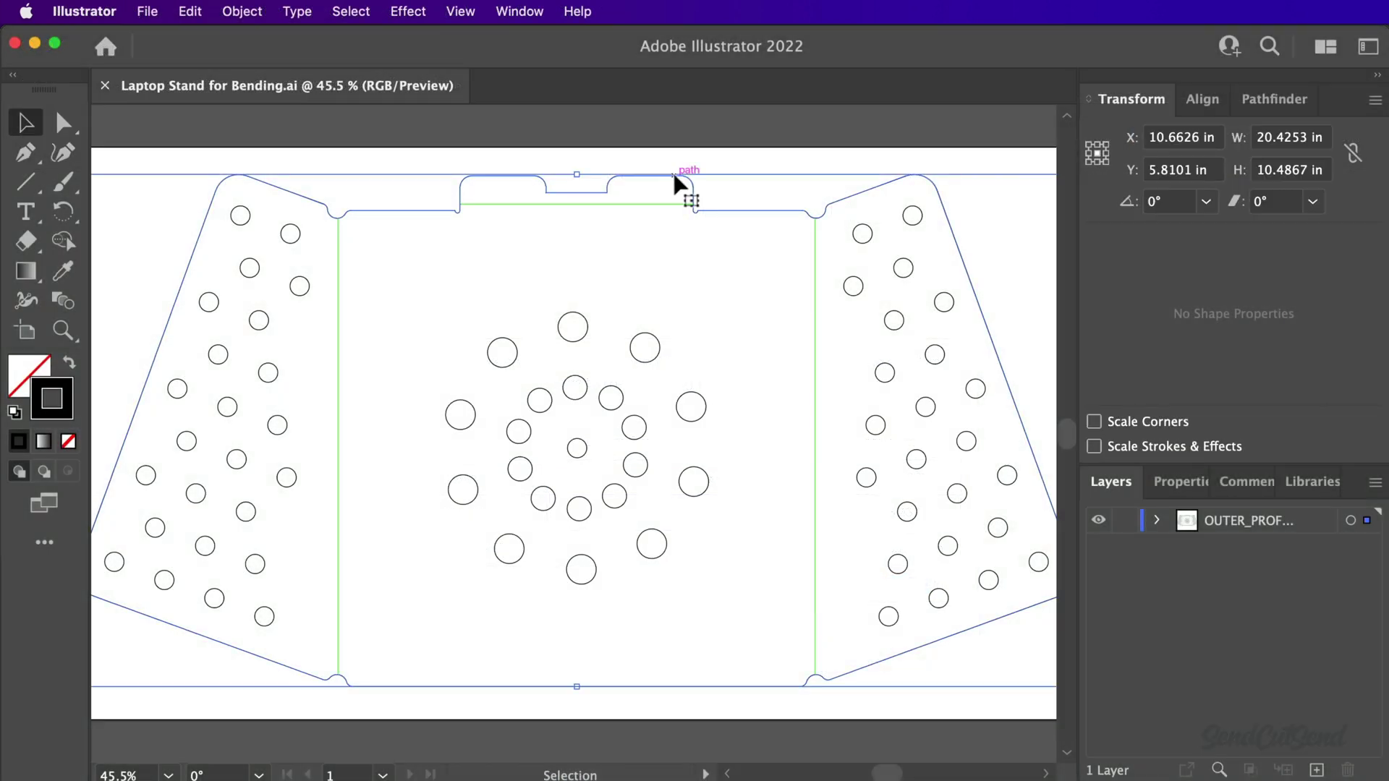
pyautogui.click(1271, 142)
pyautogui.press('super+v')
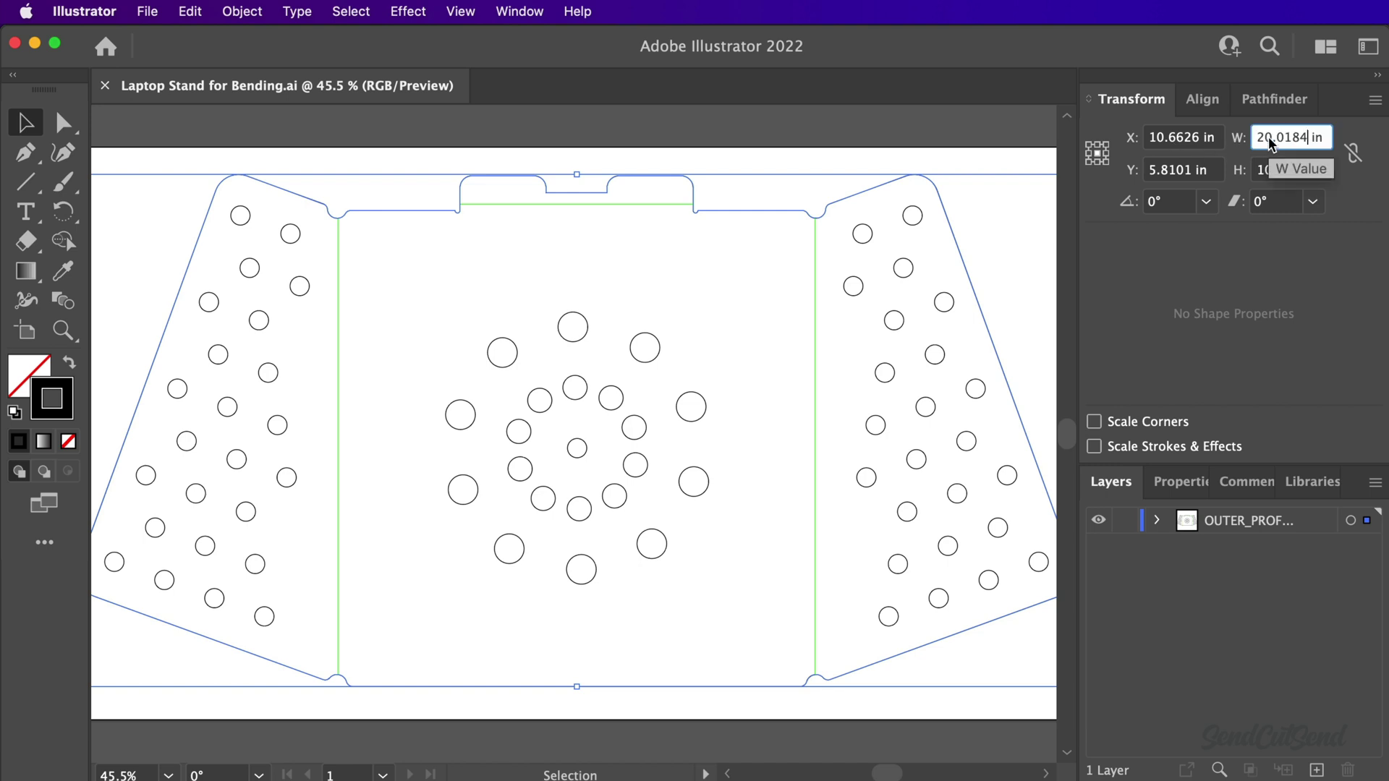
pyautogui.press('Return')
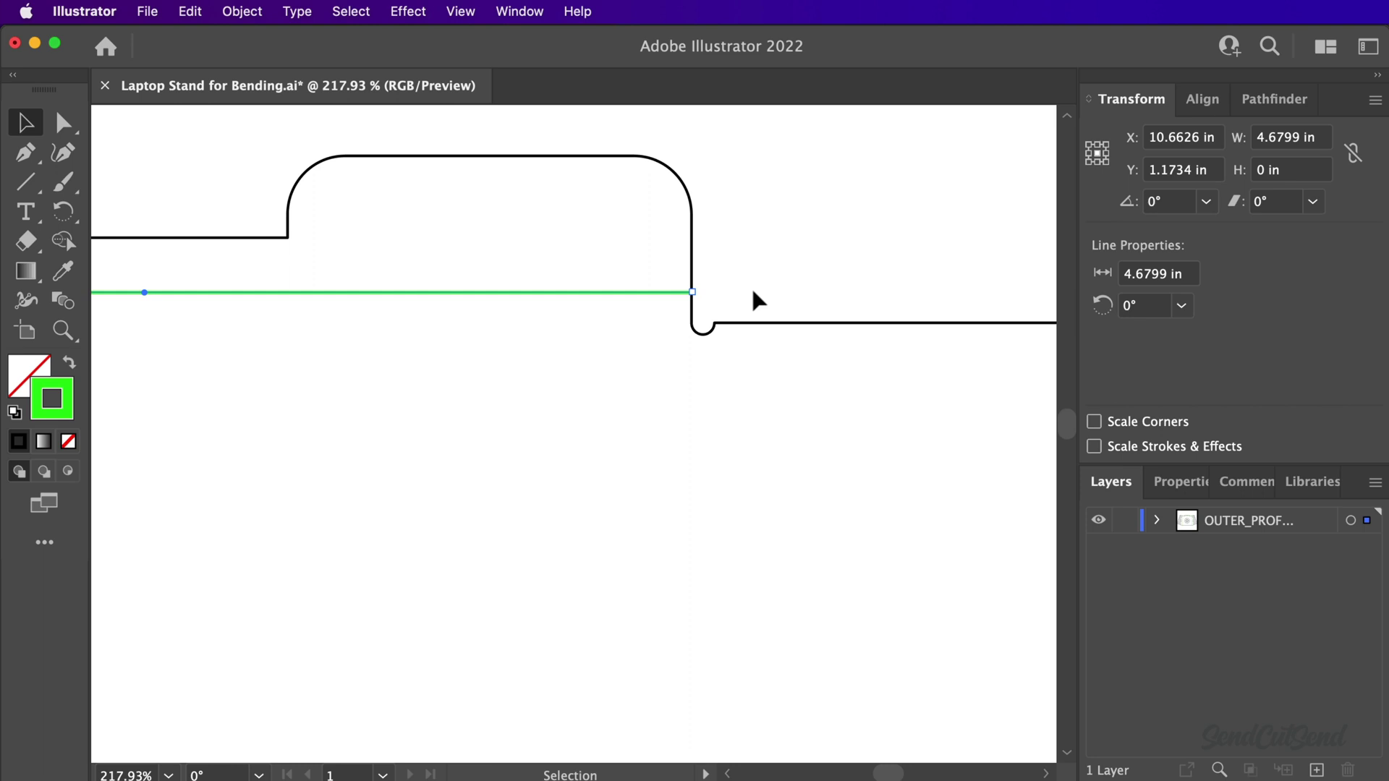
# - Deselect the green bend line and save Laptop Stand for Bending.ai
pyautogui.click(762, 298)
pyautogui.scroll(-5, 763, 290)
pyautogui.scroll(-3, 764, 292)
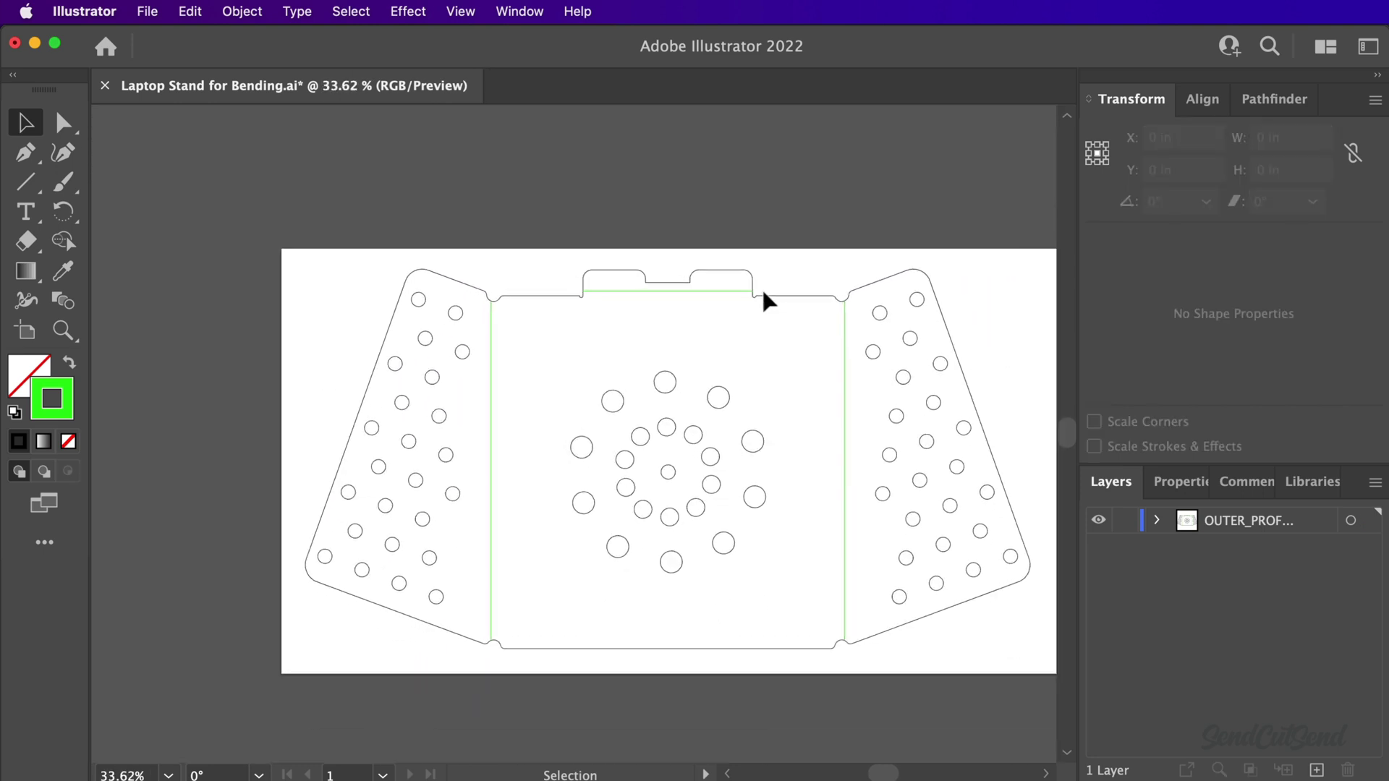
pyautogui.scroll(2, 763, 292)
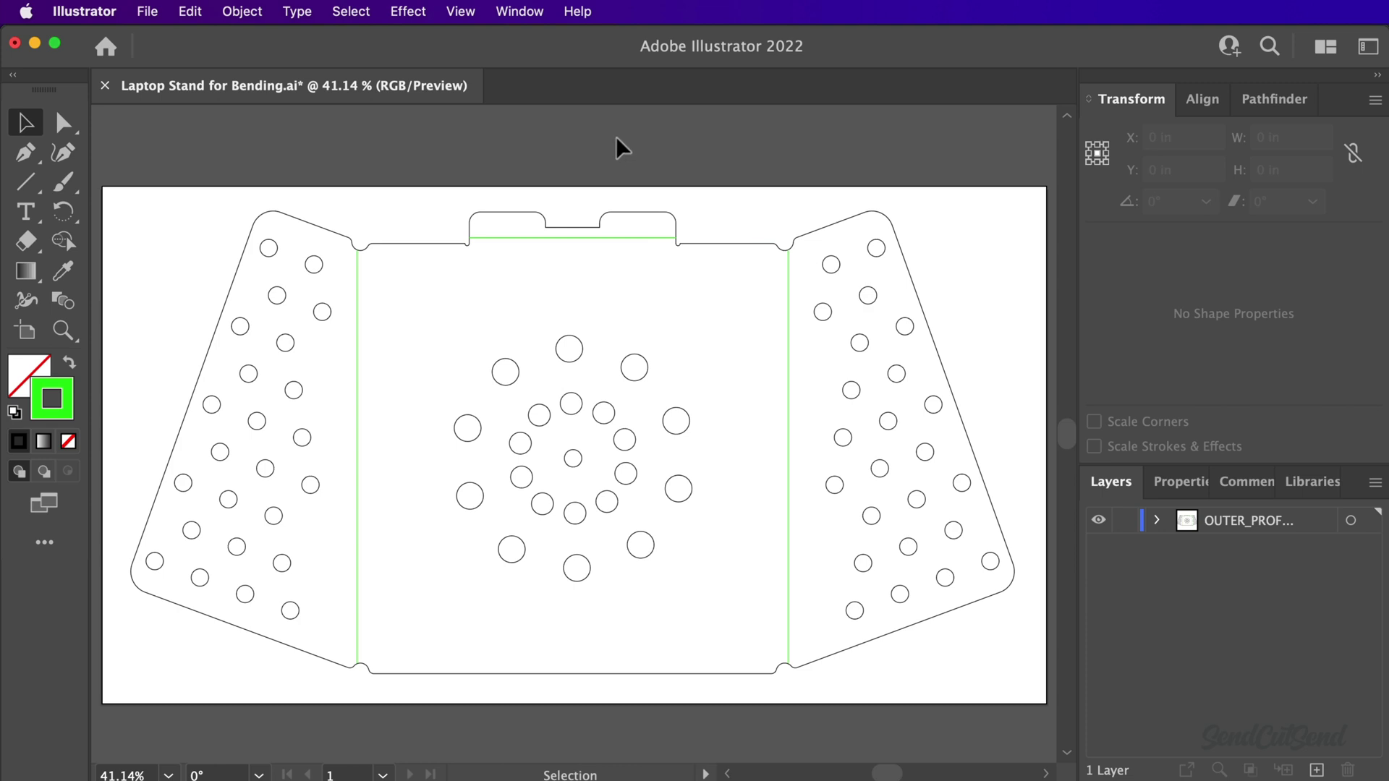
pyautogui.press('super+s')
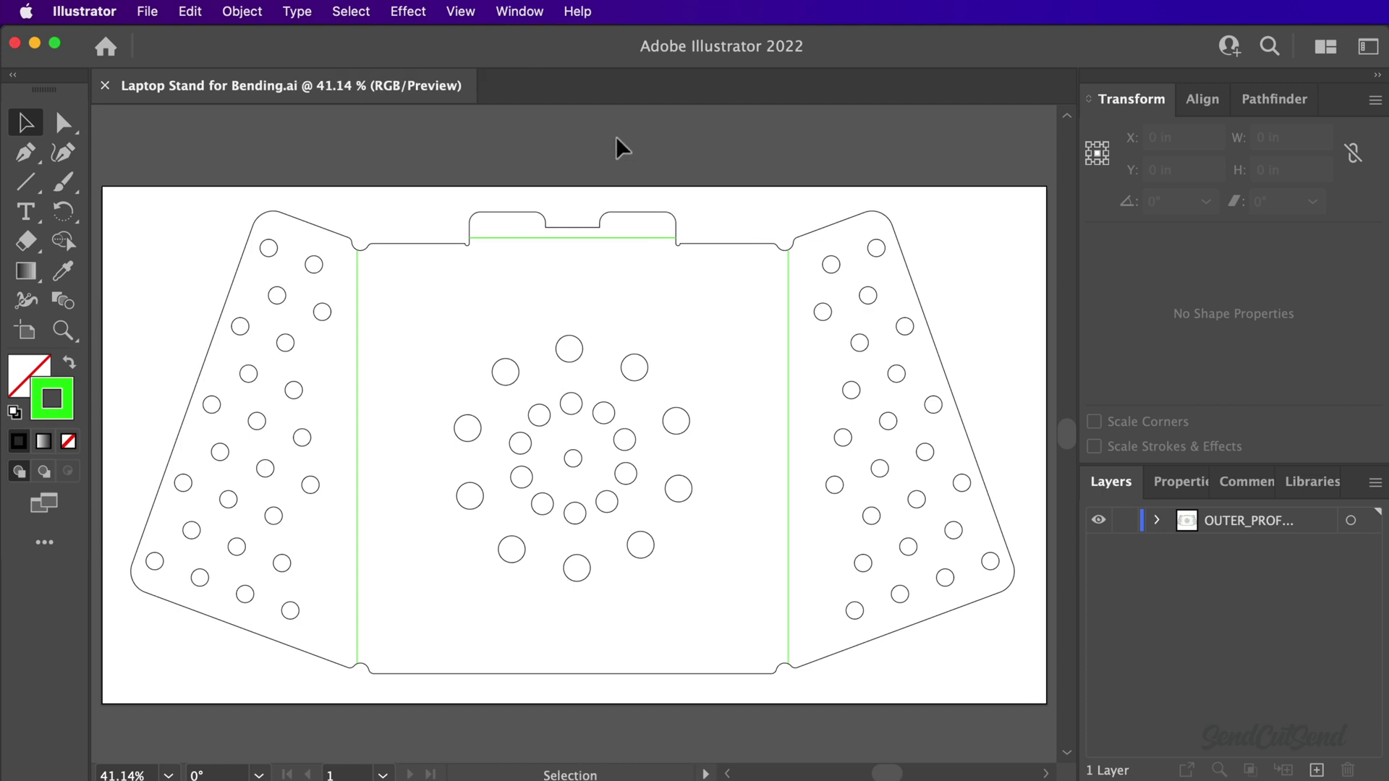